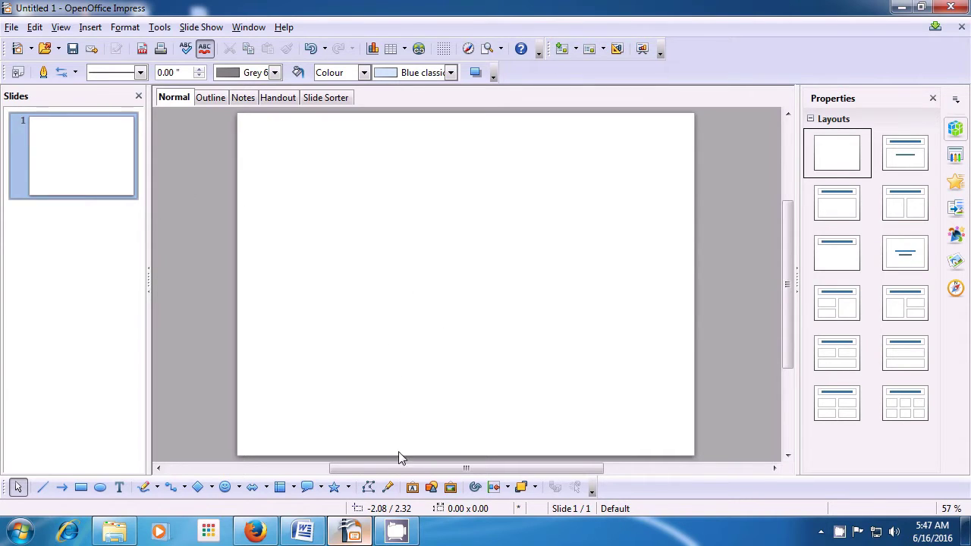
- Insert a Fontwork object in the yellow Favourite 7 style on the blank slide
click(412, 489)
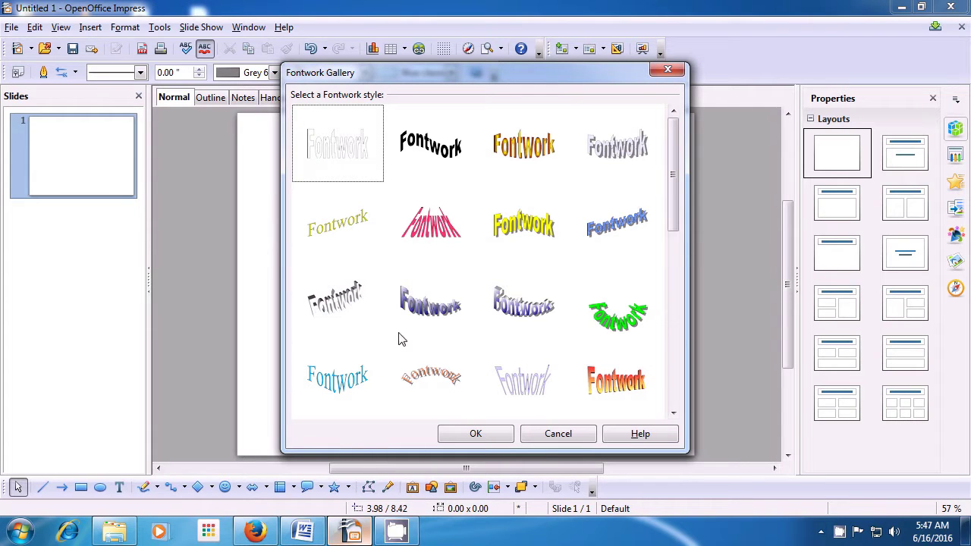
click(677, 240)
drag(677, 239, 673, 377)
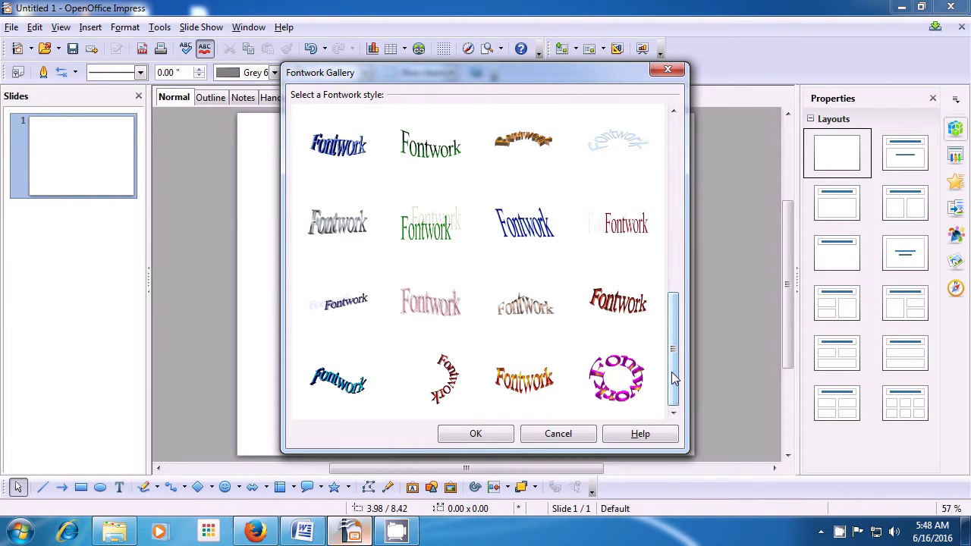
scroll(617, 195, up, 5)
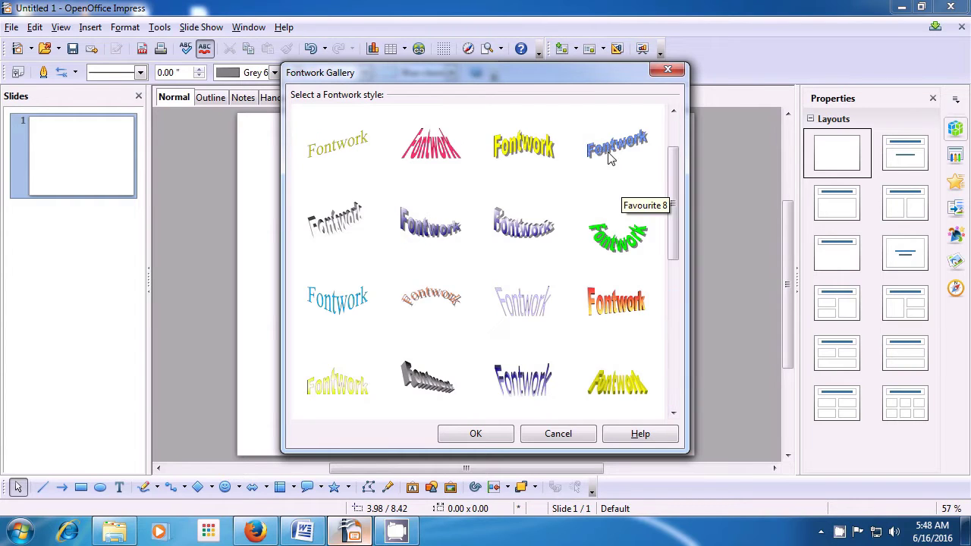
click(519, 153)
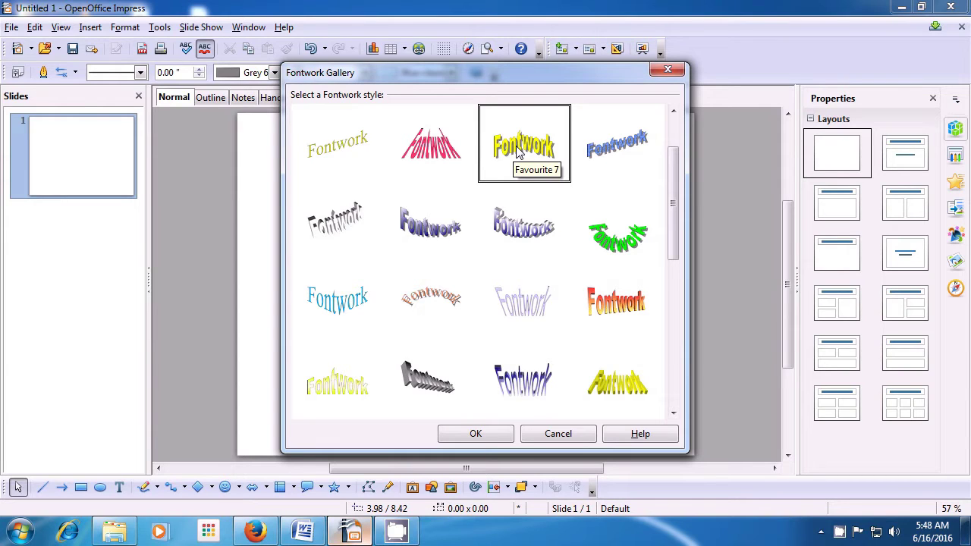
click(496, 442)
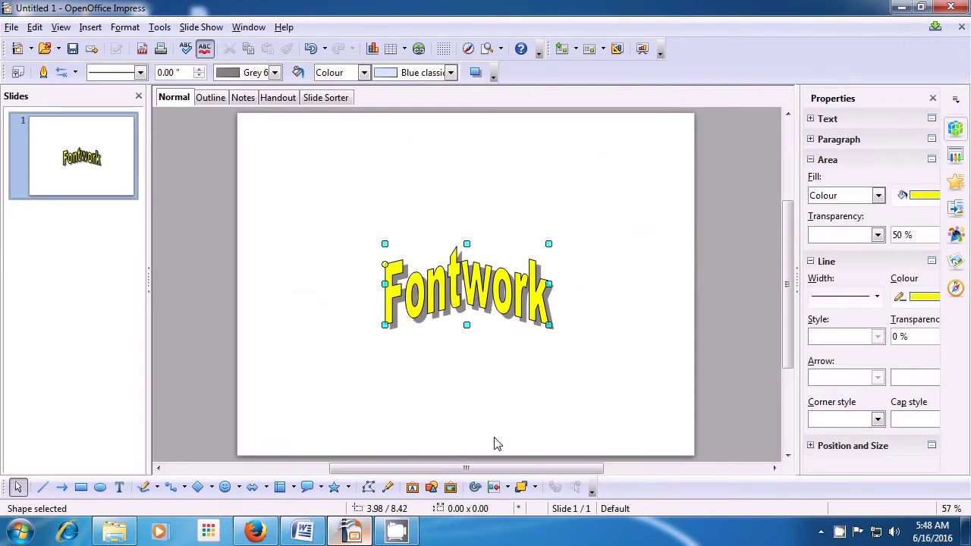
- Replace the Fontwork object's text with "Computer shiksha"
double_click(463, 284)
text(Co)
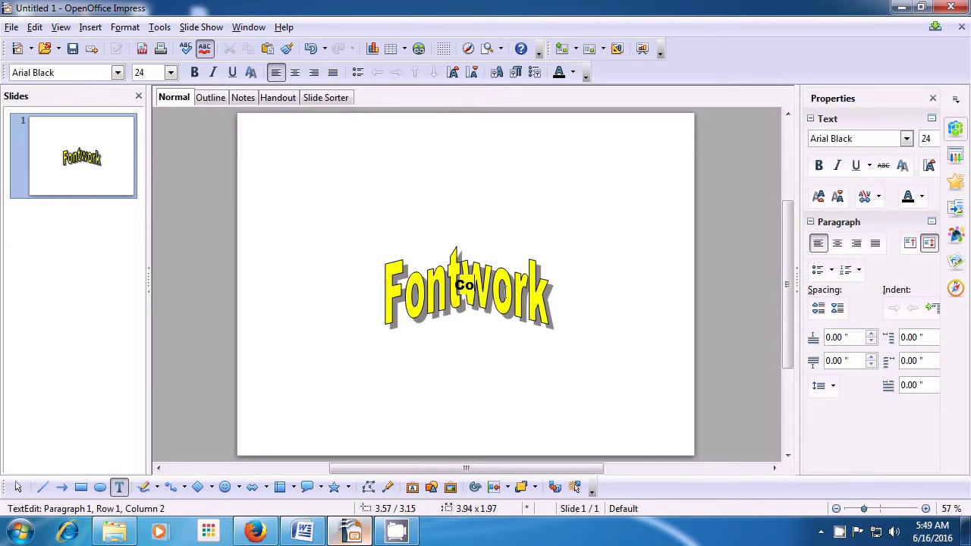
text(mputer)
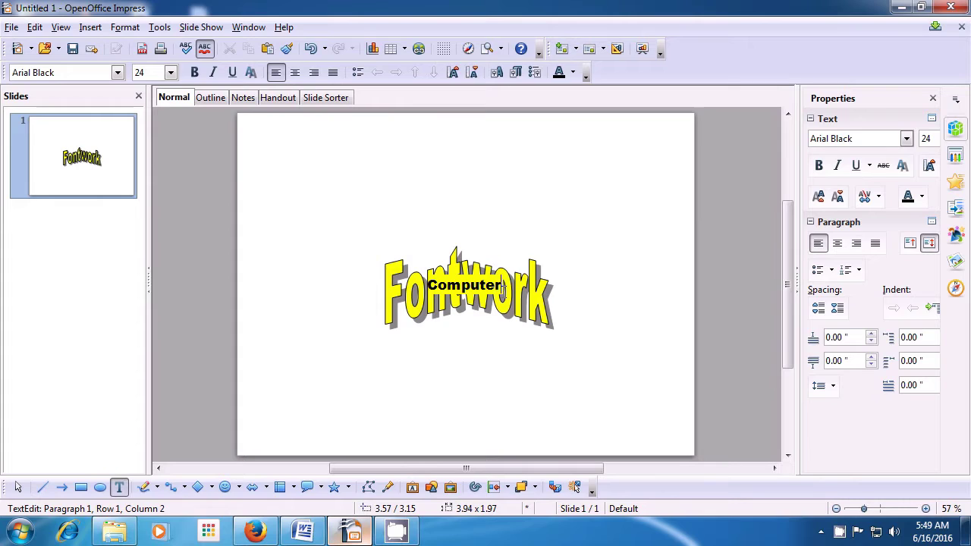
text( sh)
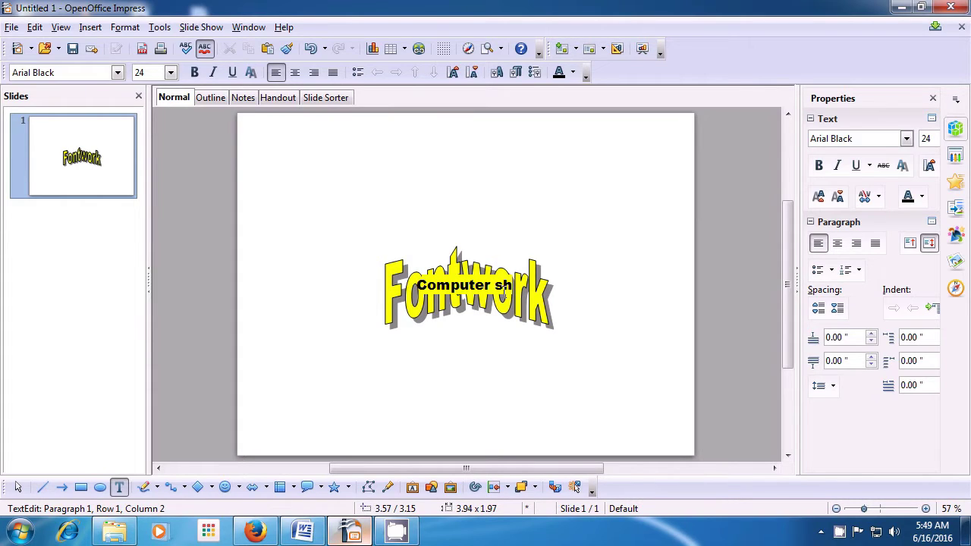
text(ik)
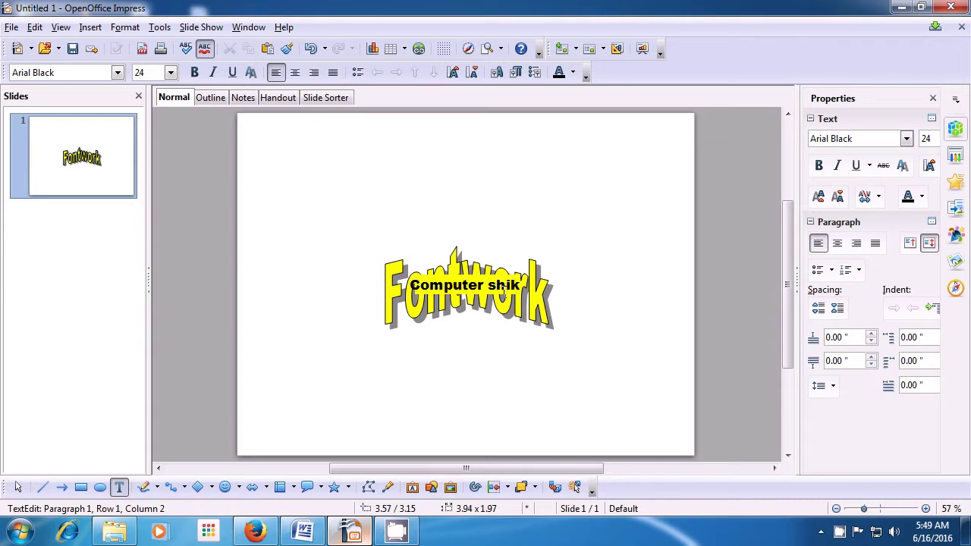
text(sha)
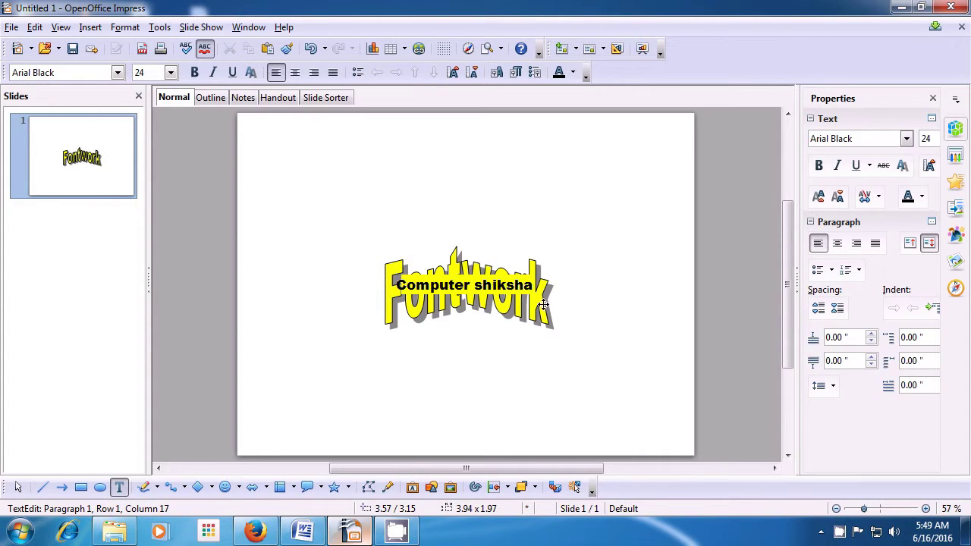
click(599, 319)
- Set the Fontwork object's outline to the Ultrafine Dashed line style with a width of 0.03"
click(501, 275)
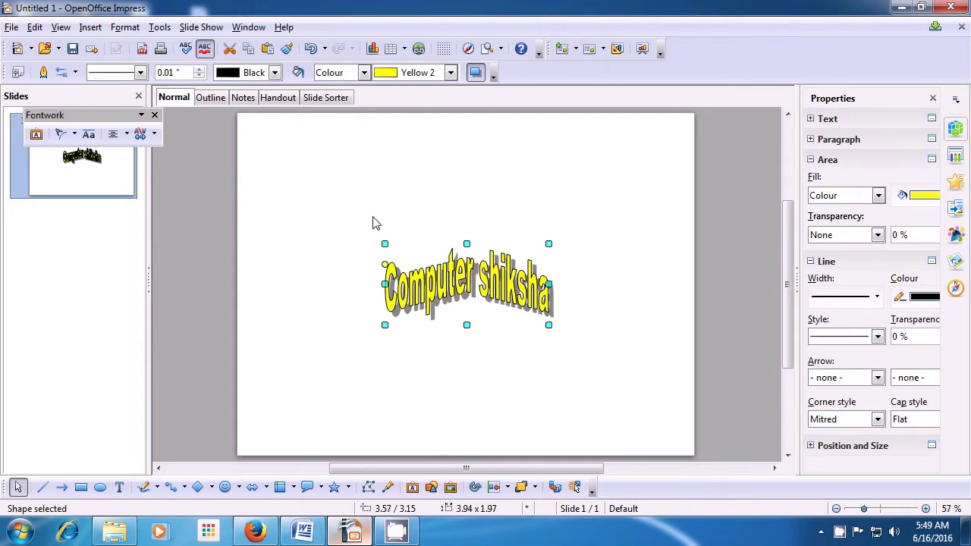
click(140, 73)
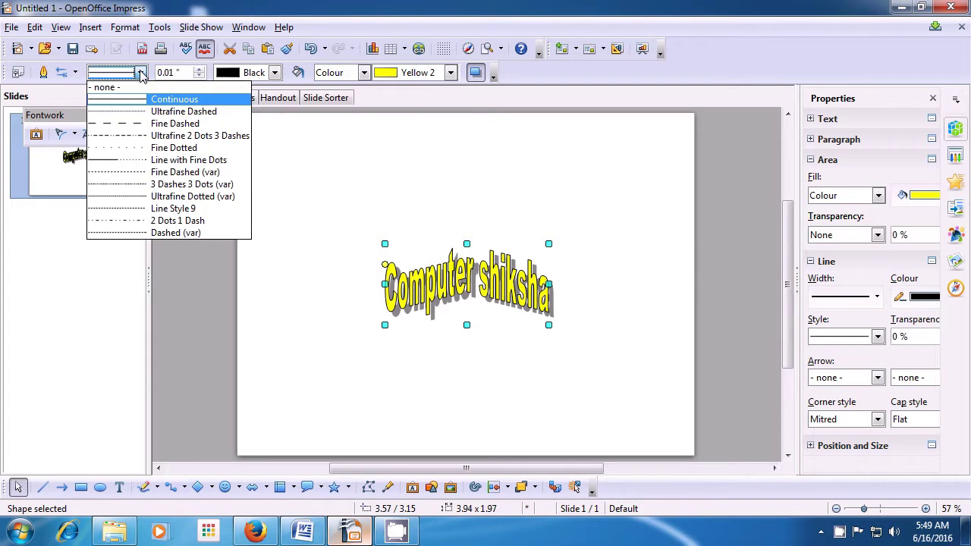
click(143, 115)
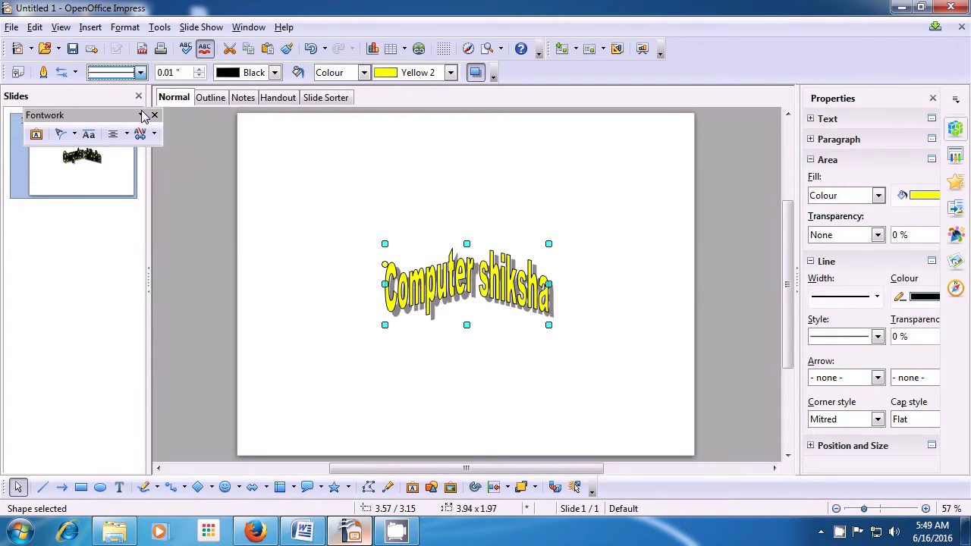
click(200, 69)
click(200, 70)
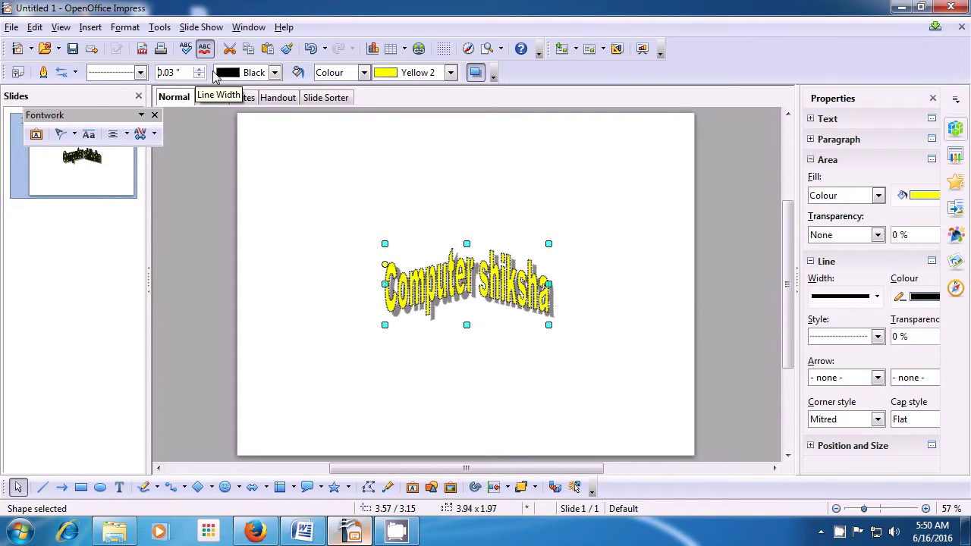
- Change the Fontwork object's outline colour to Purple 3
click(275, 73)
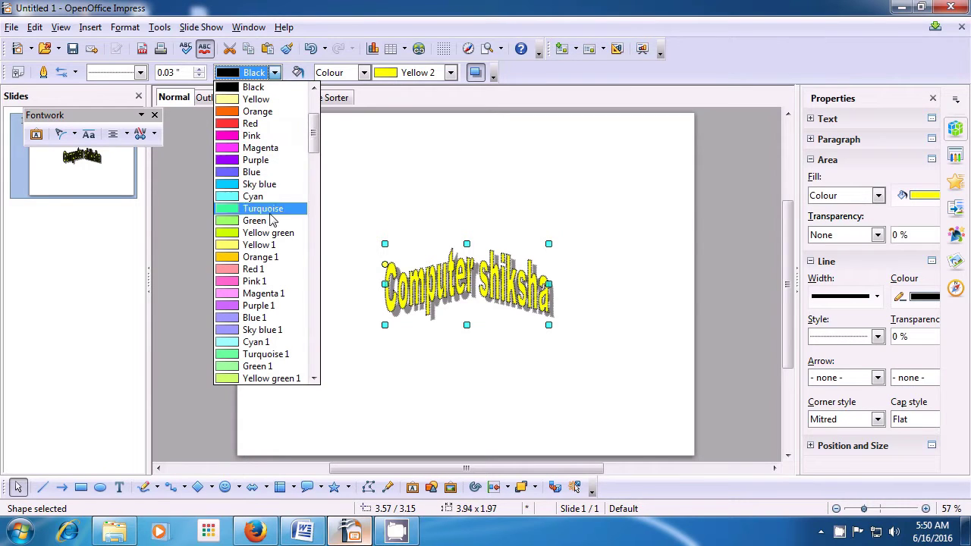
scroll(270, 198, down, 3)
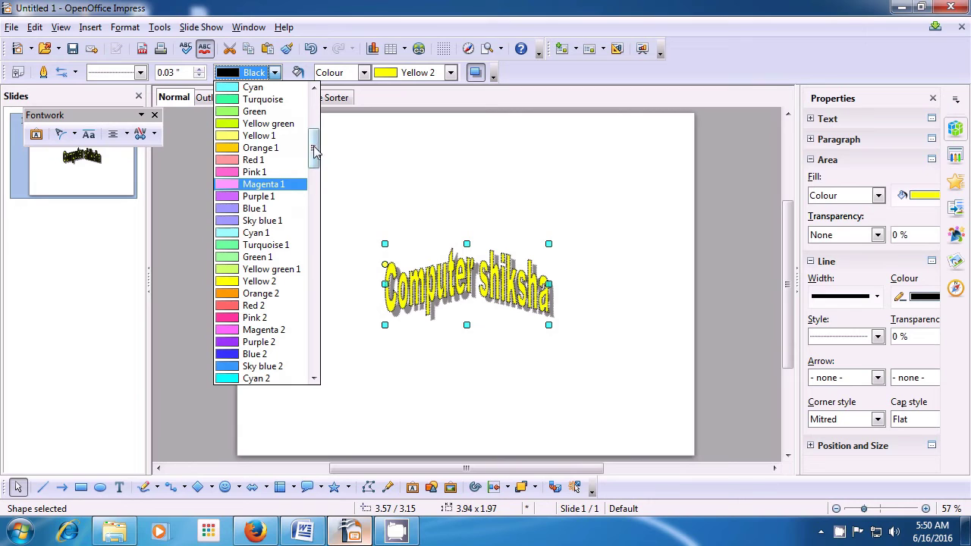
drag(314, 152, 270, 148)
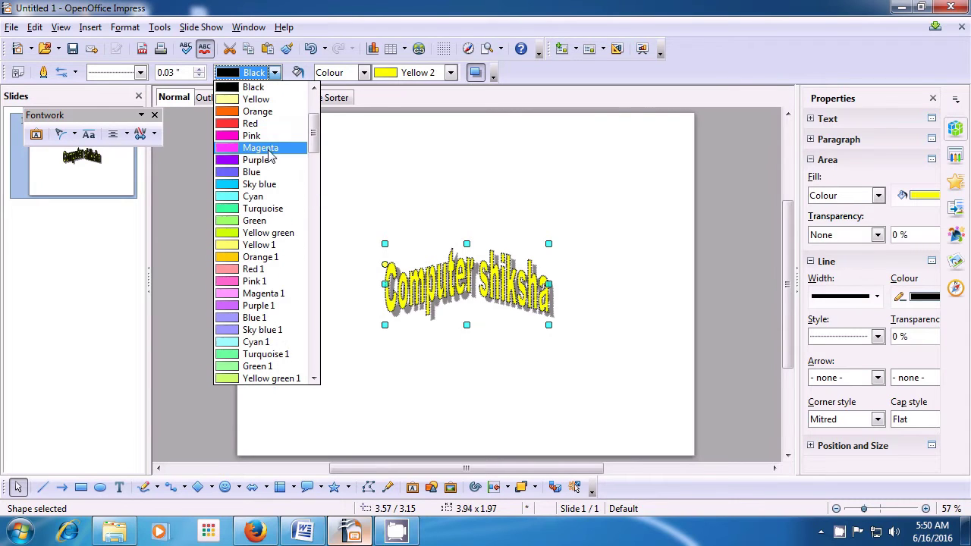
scroll(274, 235, down, 1)
scroll(275, 235, down, 2)
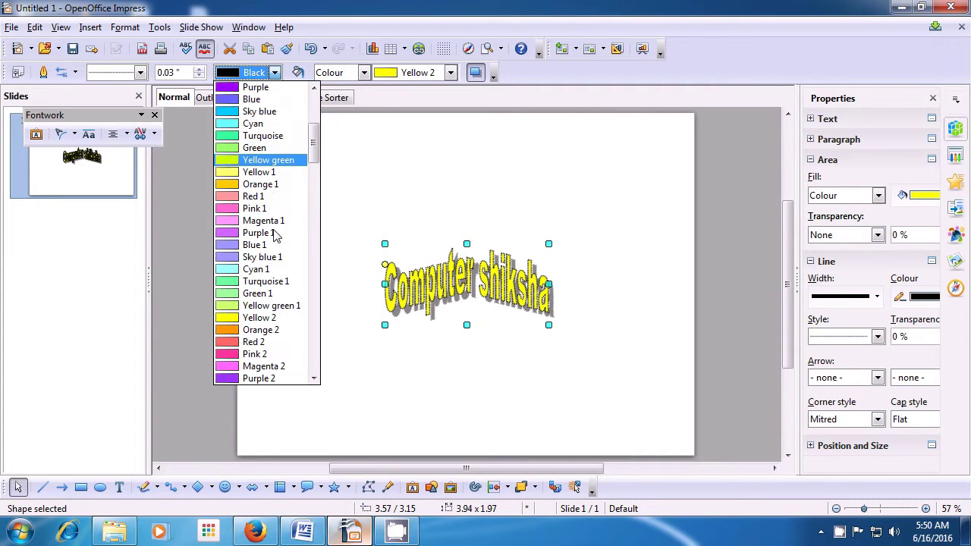
drag(315, 155, 316, 176)
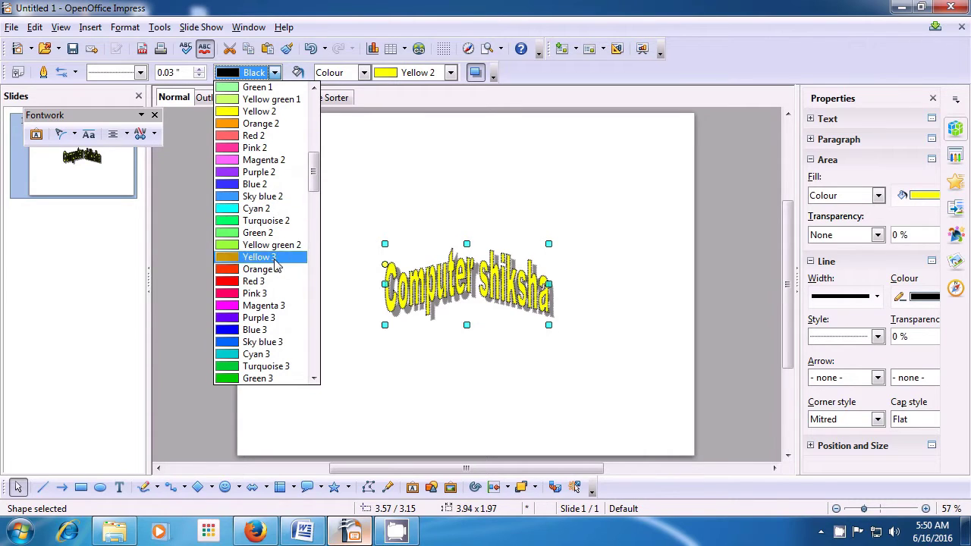
click(279, 319)
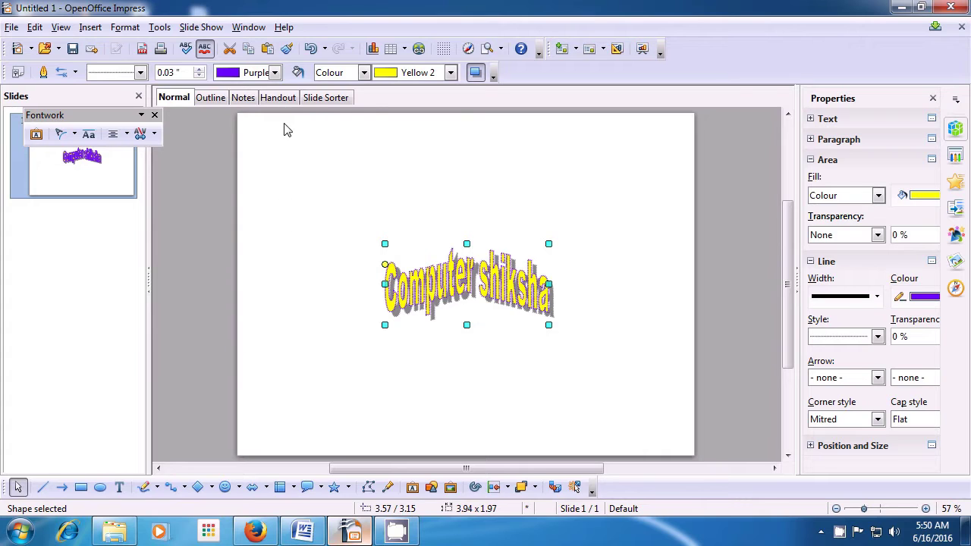
- Change the Fontwork text's solid fill colour to Magenta 3
click(364, 72)
click(364, 73)
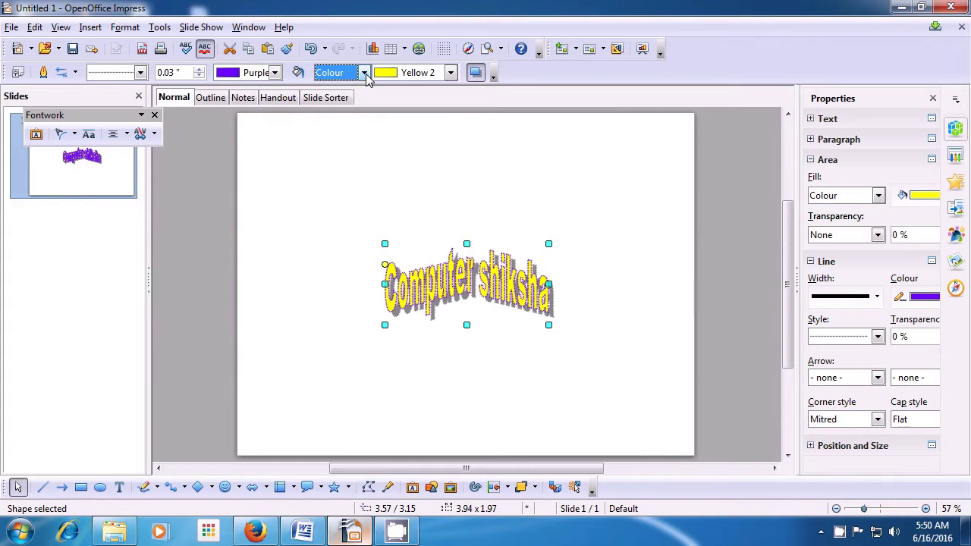
click(451, 73)
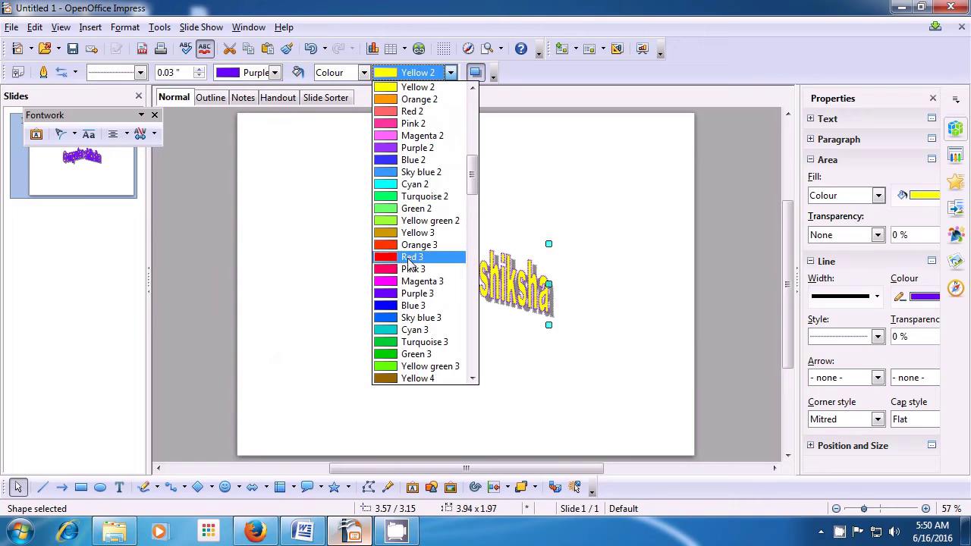
click(410, 283)
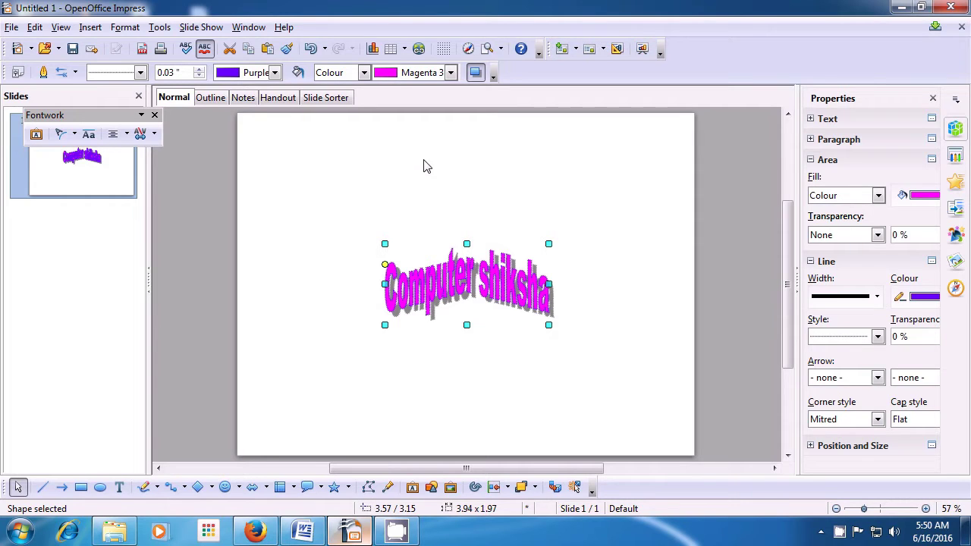
- Switch the Fontwork text's fill to a gradient using Pink Gradient
click(364, 73)
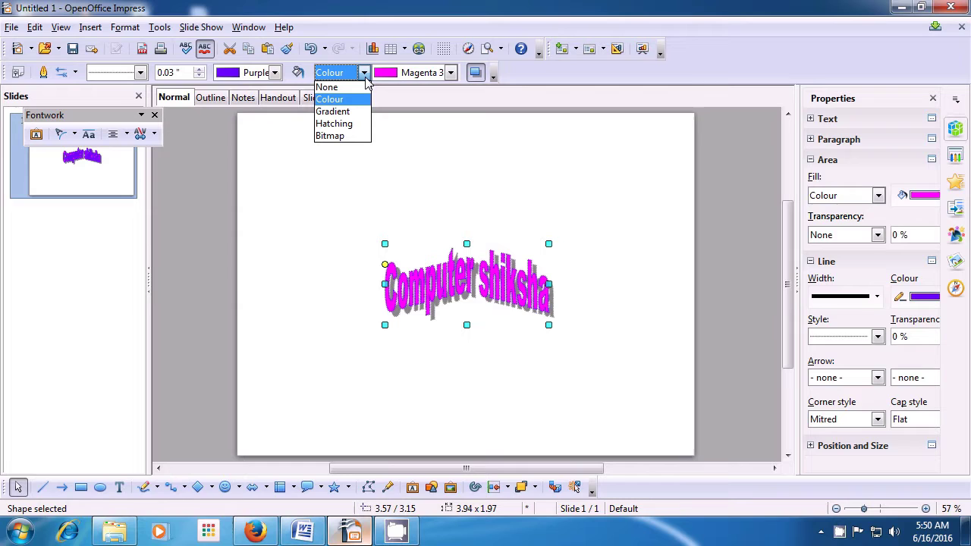
click(361, 118)
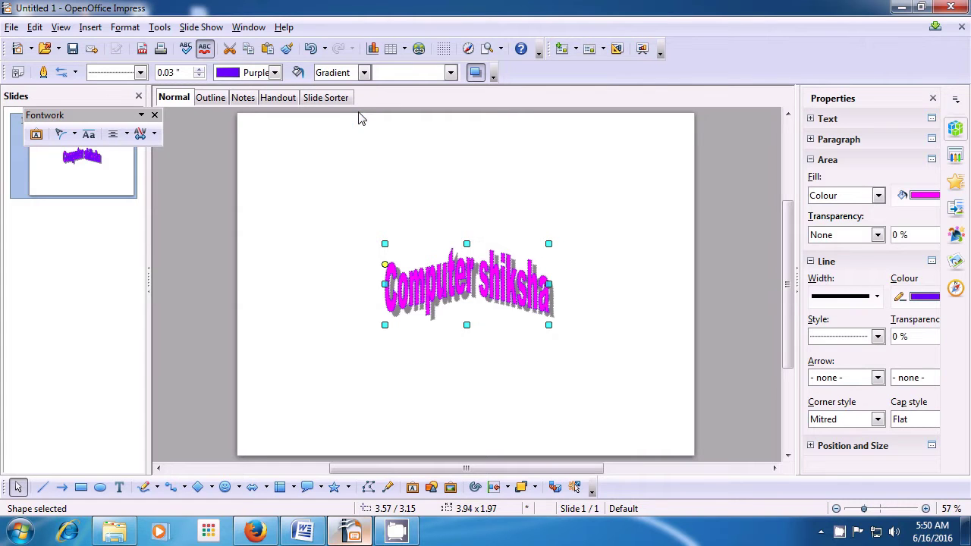
click(451, 73)
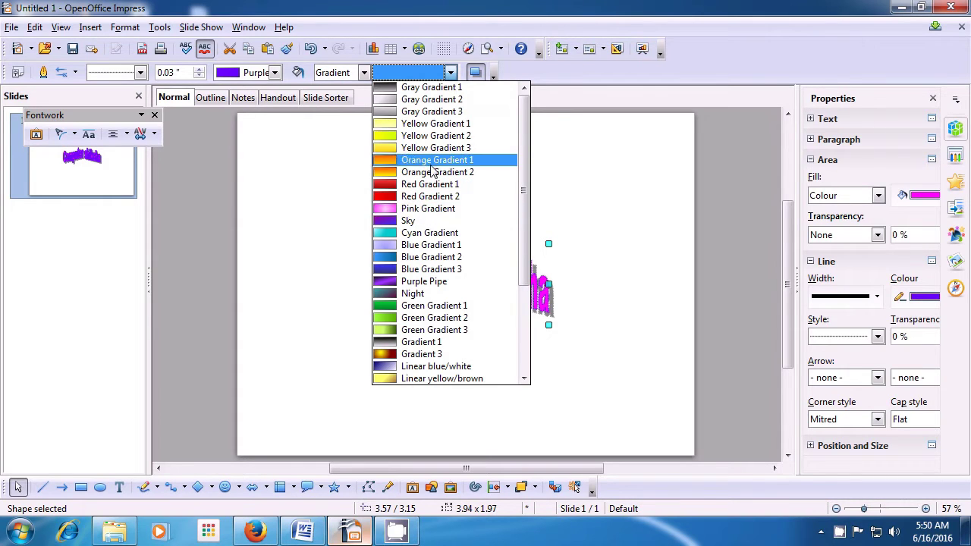
click(424, 209)
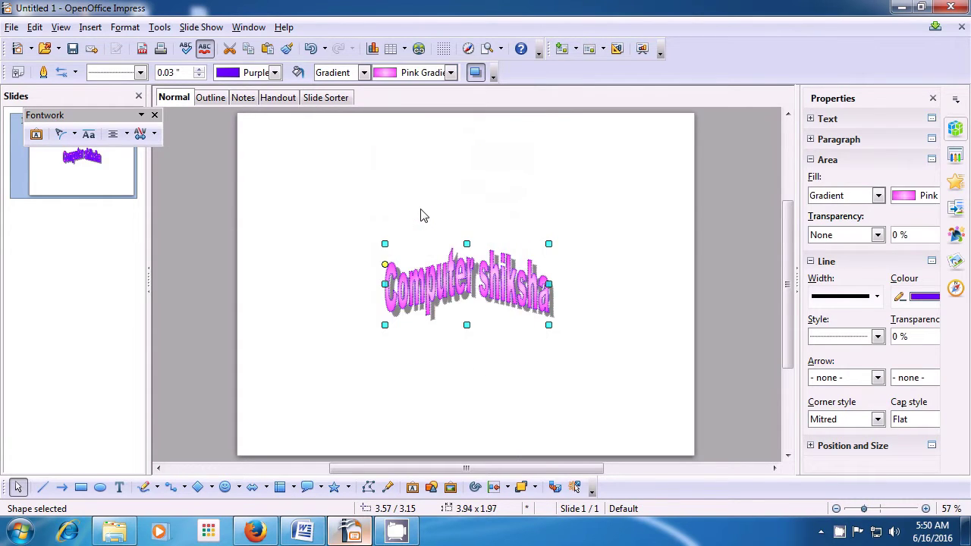
- Switch the Fontwork text to a bitmap fill, trying Brownstone first and settling on Artificial Turf
click(365, 73)
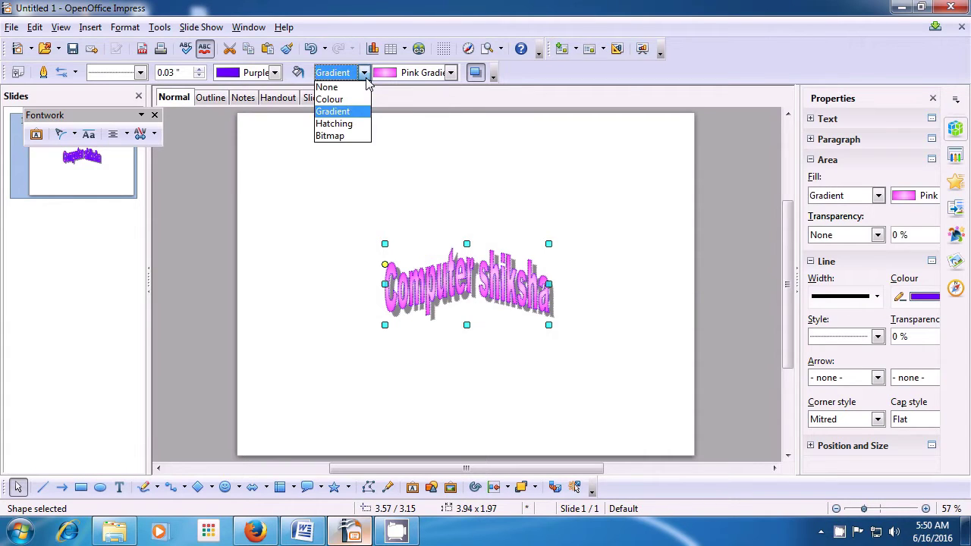
click(361, 141)
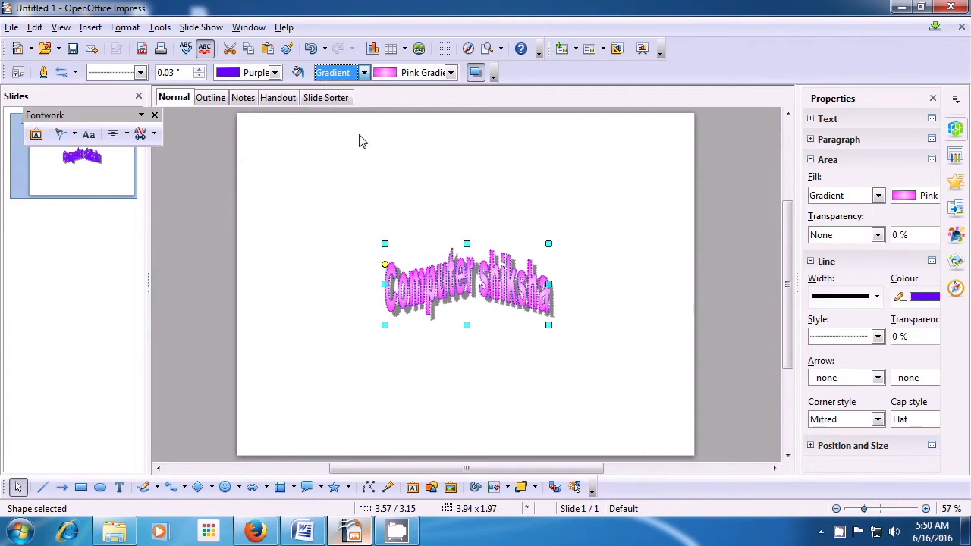
click(451, 72)
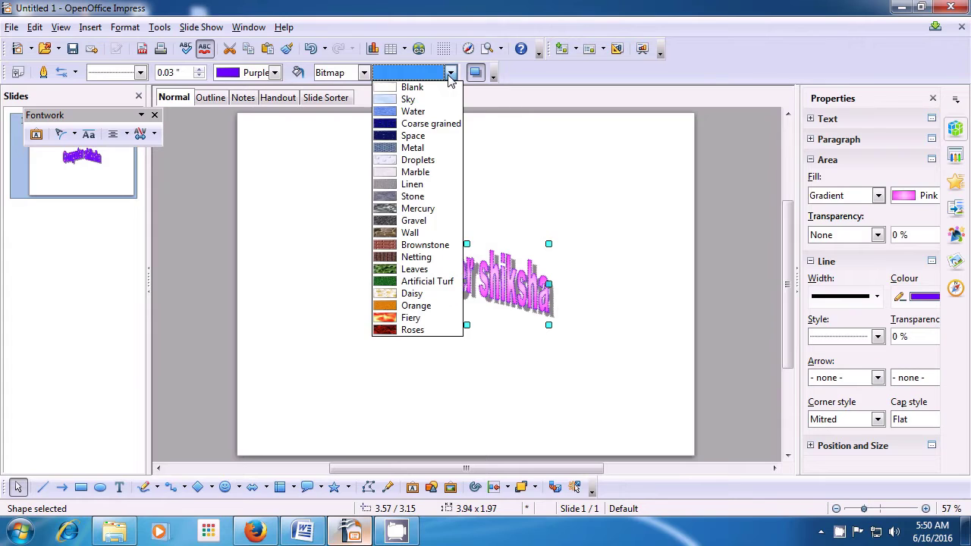
click(419, 246)
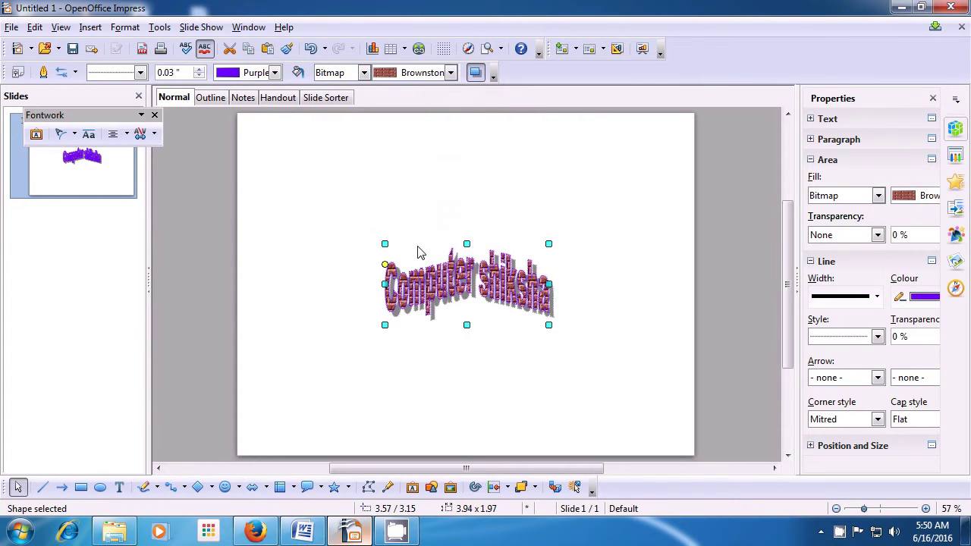
click(452, 73)
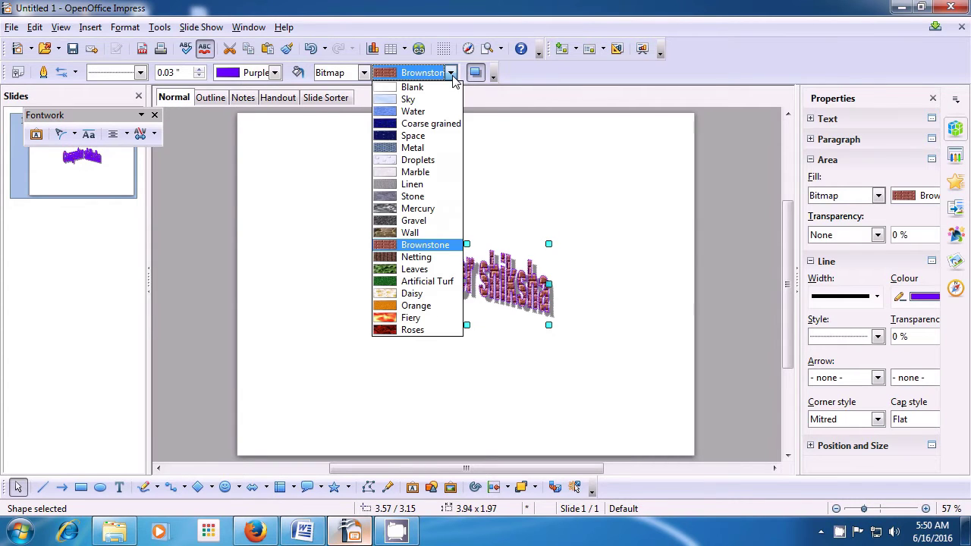
click(422, 281)
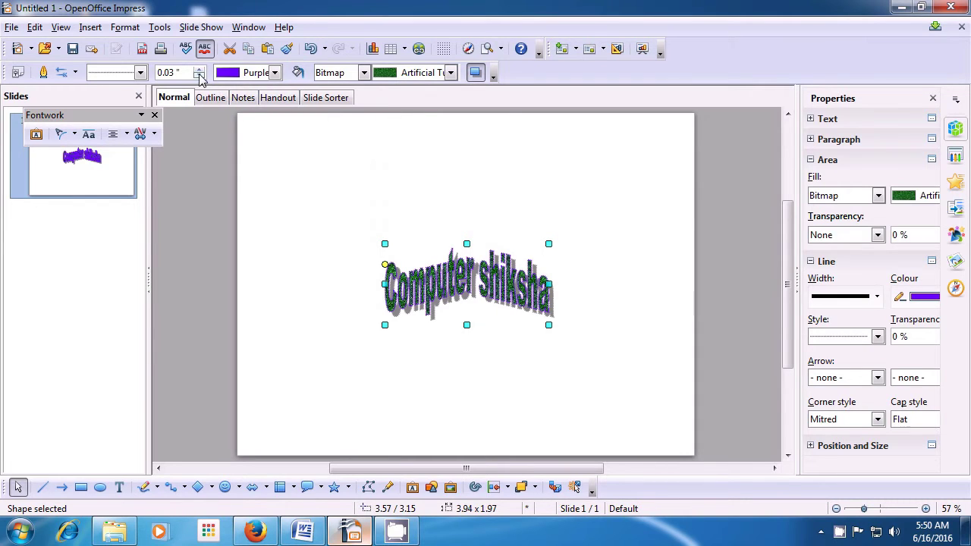
- Change the Fontwork object's shape to the wave form
click(75, 135)
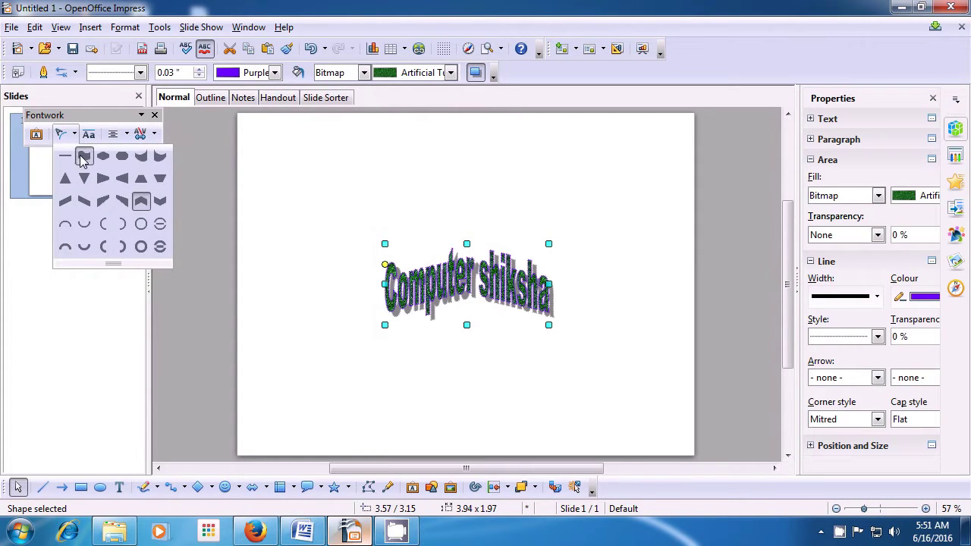
click(83, 158)
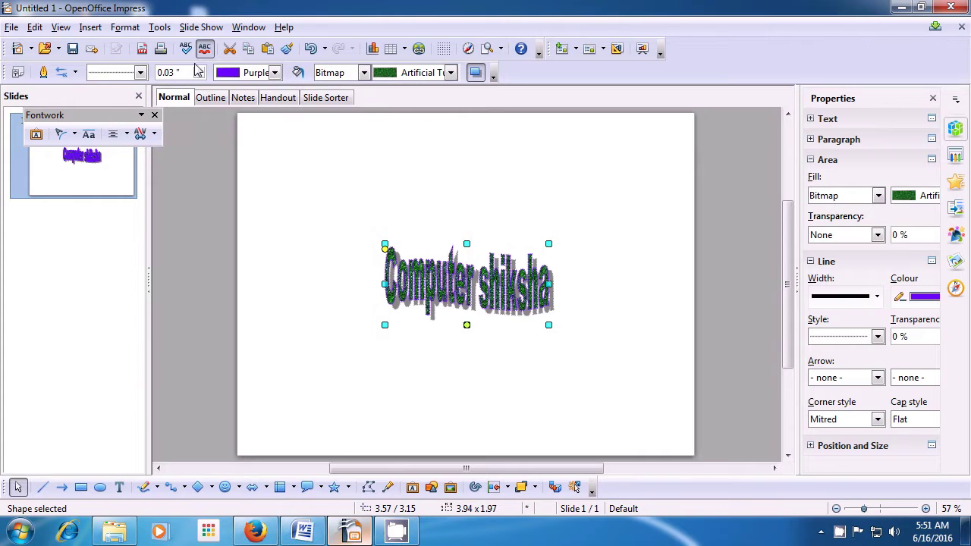
- Set the Fontwork text's outline style to Continuous
click(275, 72)
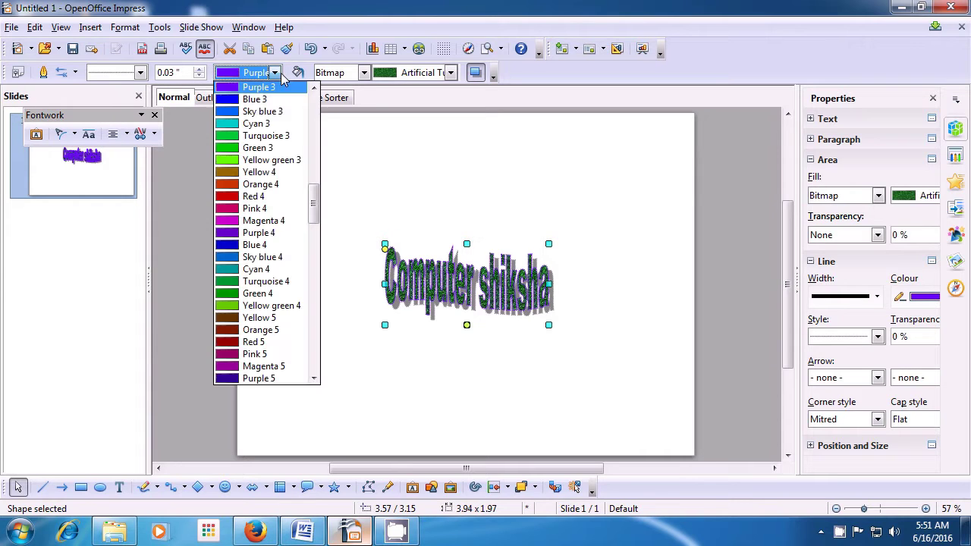
scroll(294, 135, up, 1)
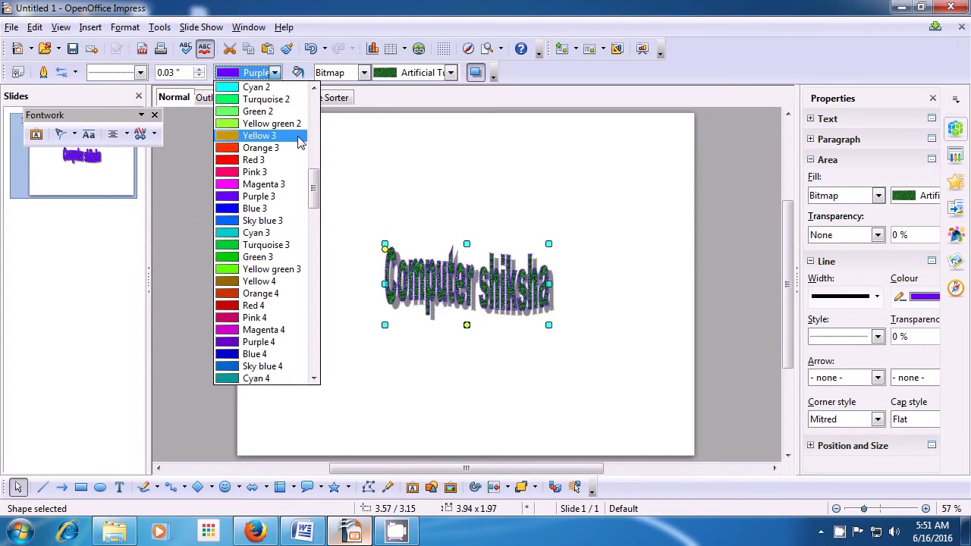
click(140, 72)
click(140, 72)
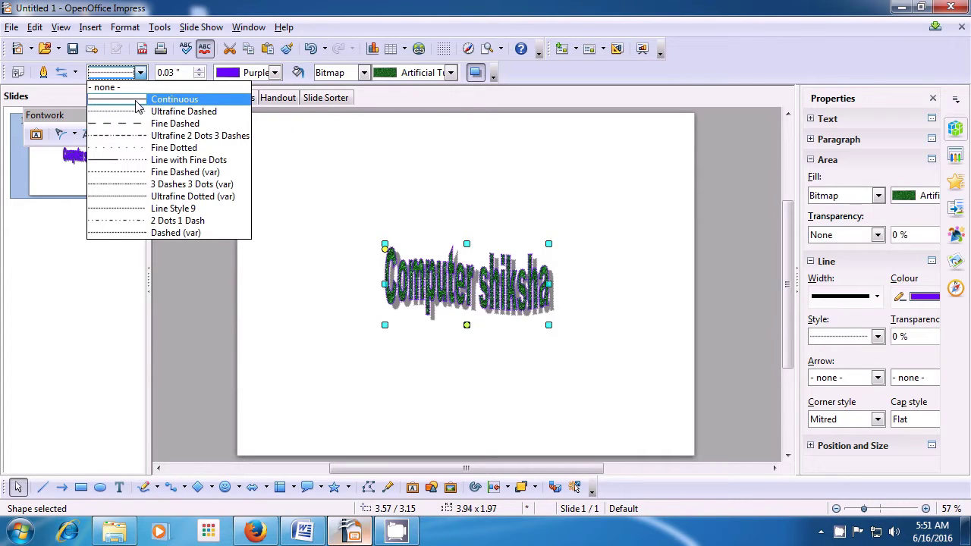
click(137, 106)
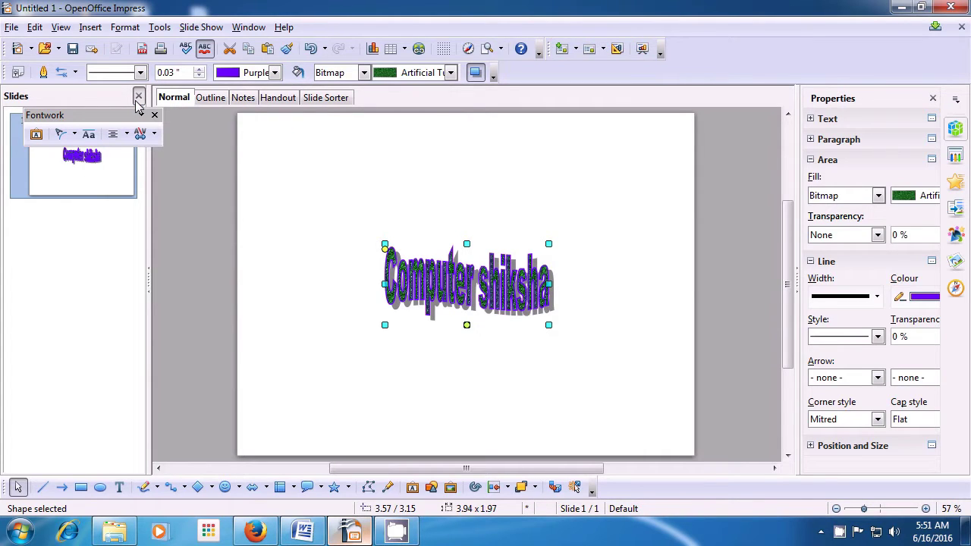
- Change the Fontwork text's outline colour, trying Turquoise 3 first and settling on Red
click(275, 73)
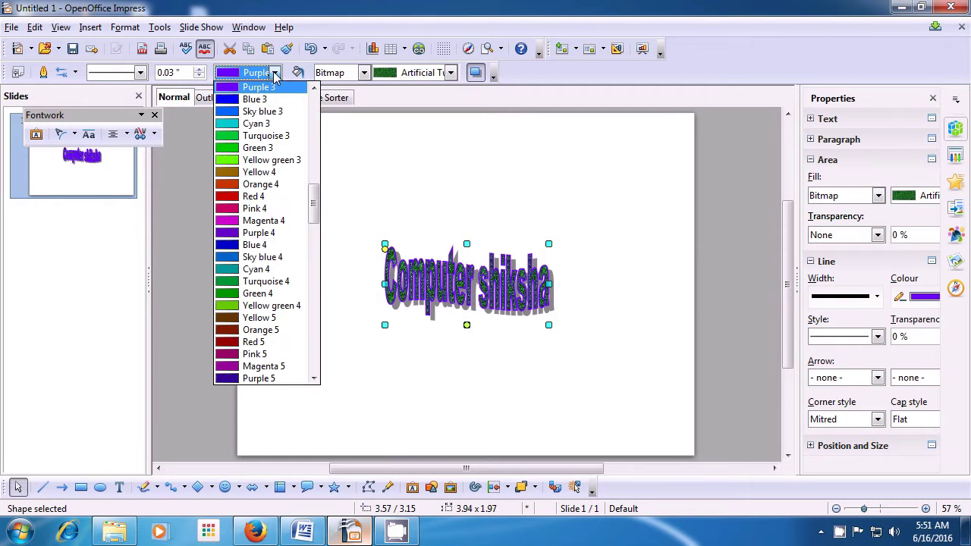
click(266, 136)
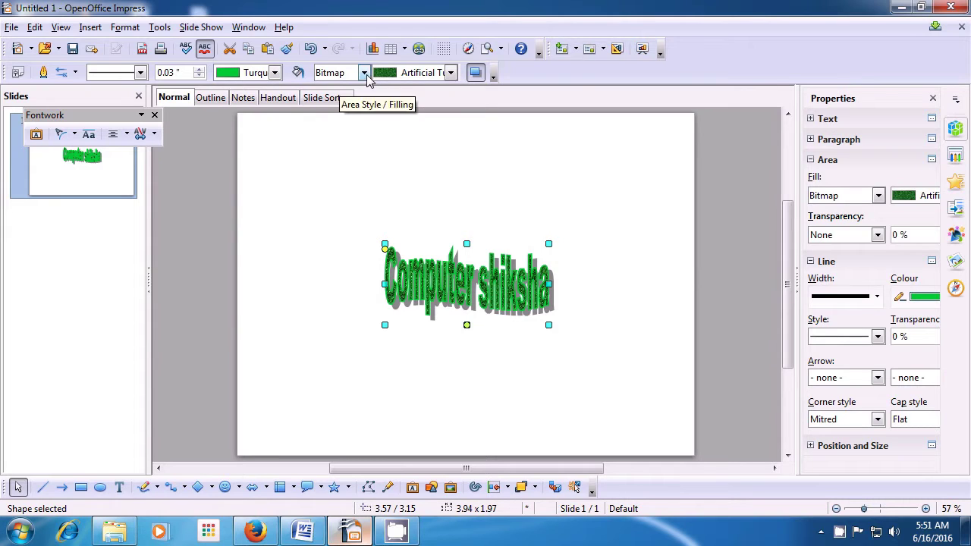
click(275, 73)
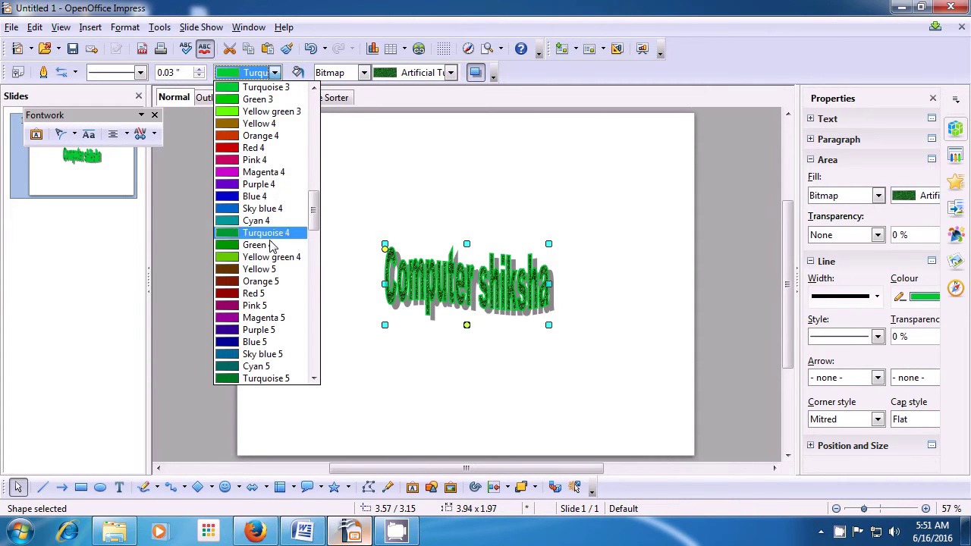
drag(313, 214, 324, 137)
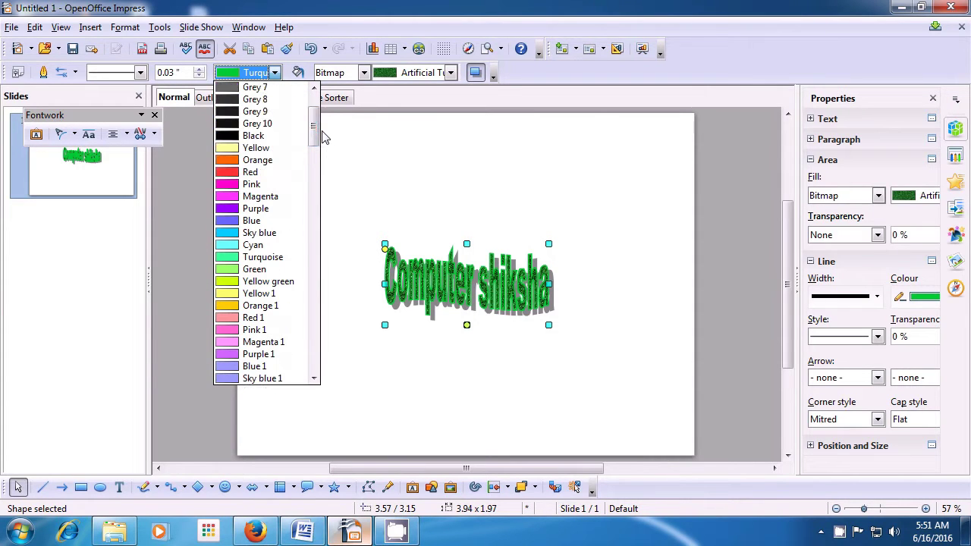
click(253, 172)
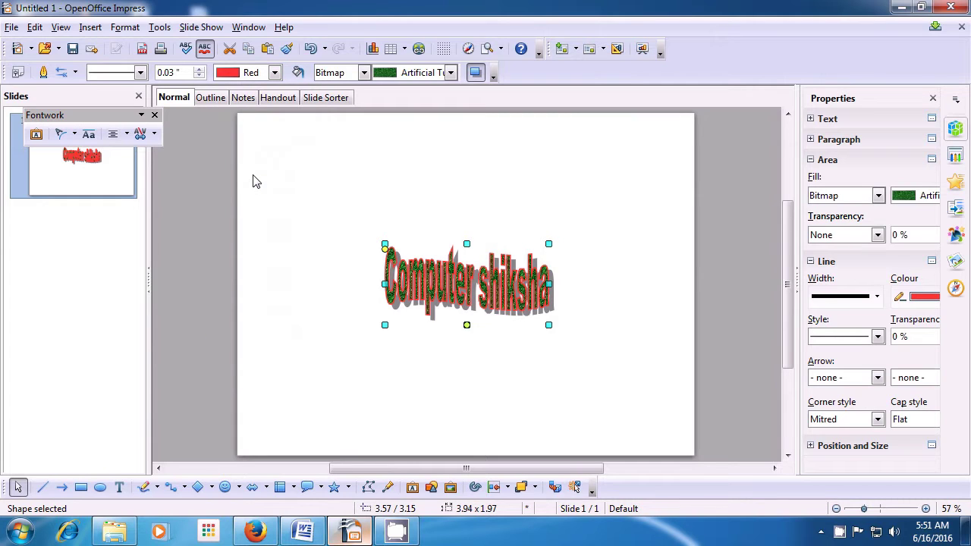
click(373, 182)
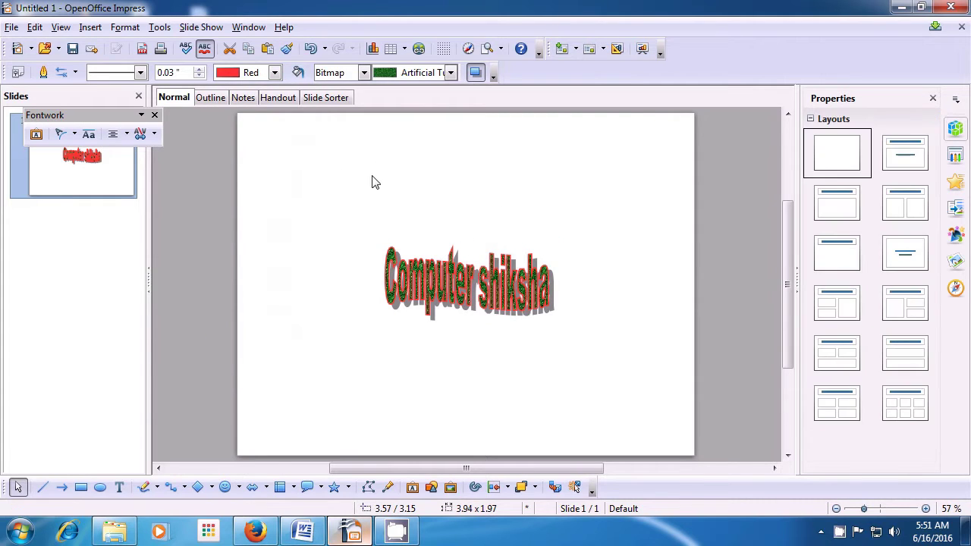
key(Tab)
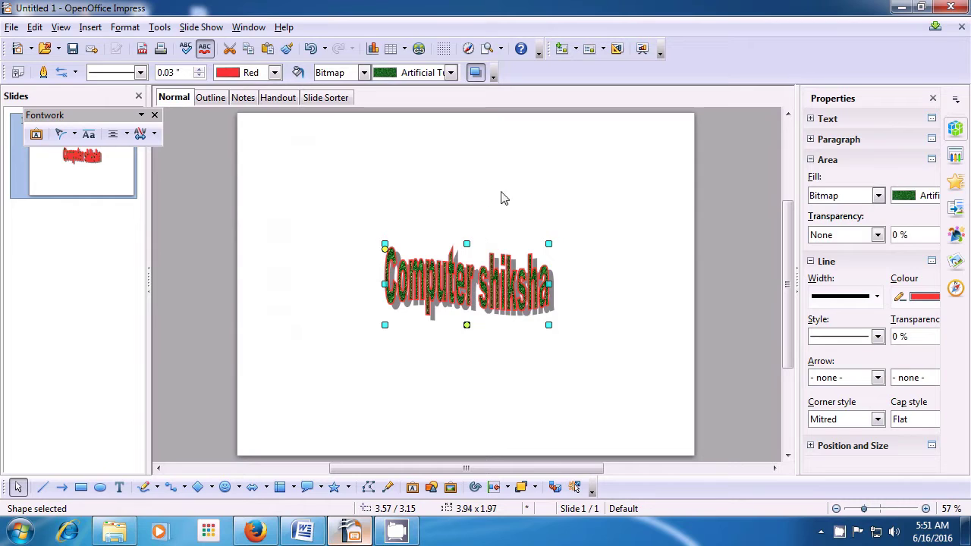
click(372, 182)
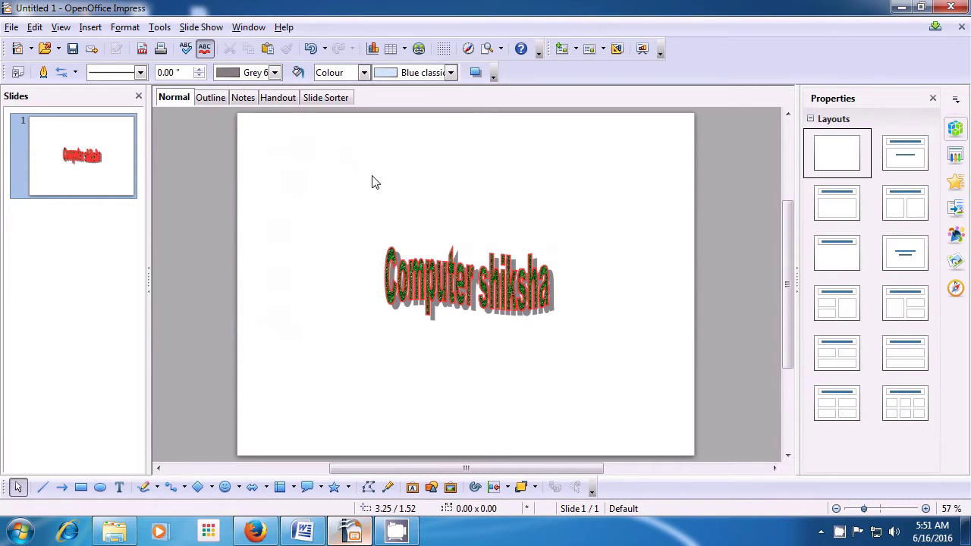
key(Tab)
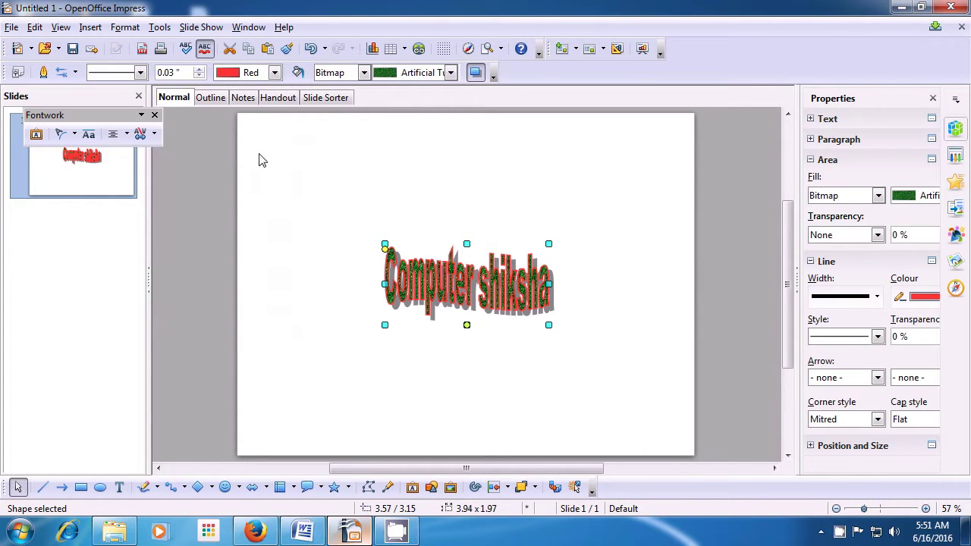
click(373, 182)
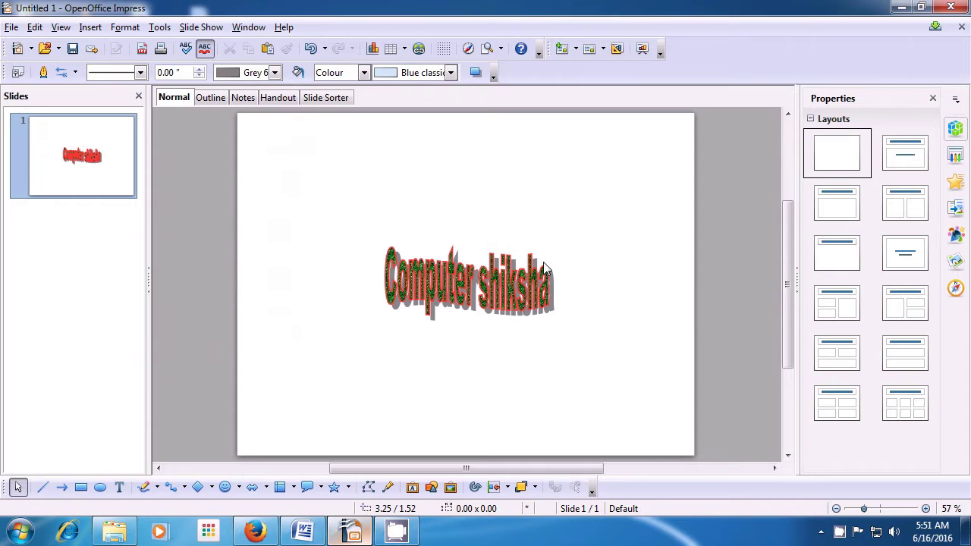
- Enlarge the Fontwork object to about 5.33 by 3.15 inches, keeping its upper-left corner in place, and deselect it
click(546, 288)
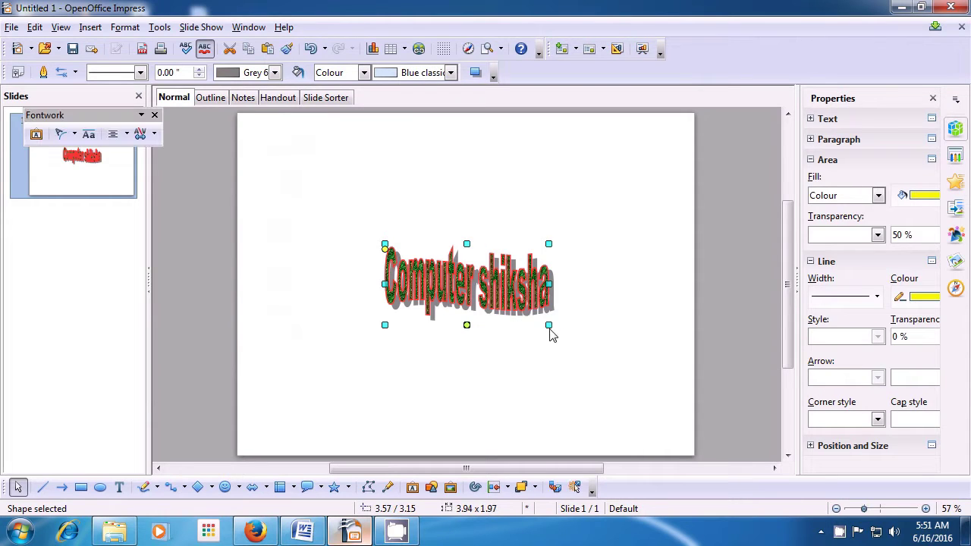
drag(548, 324, 608, 373)
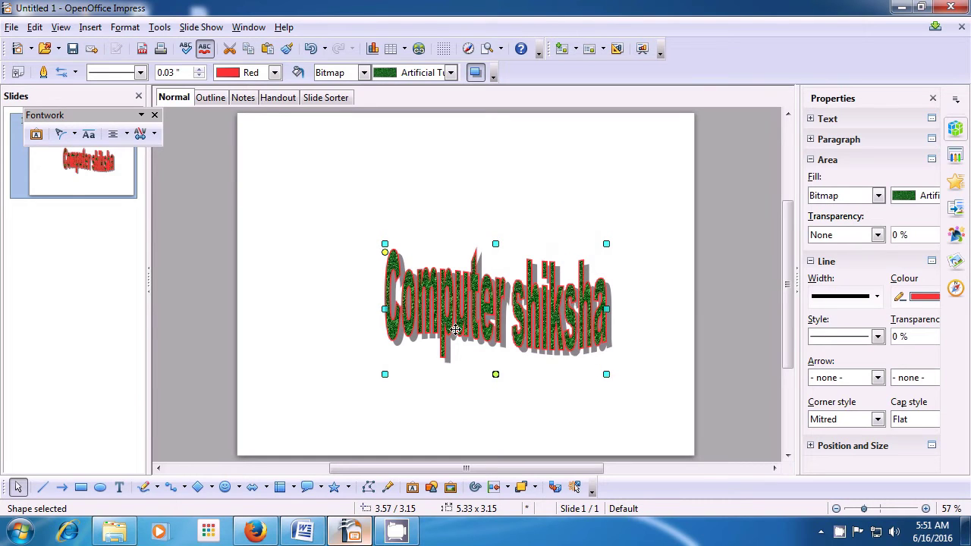
click(470, 192)
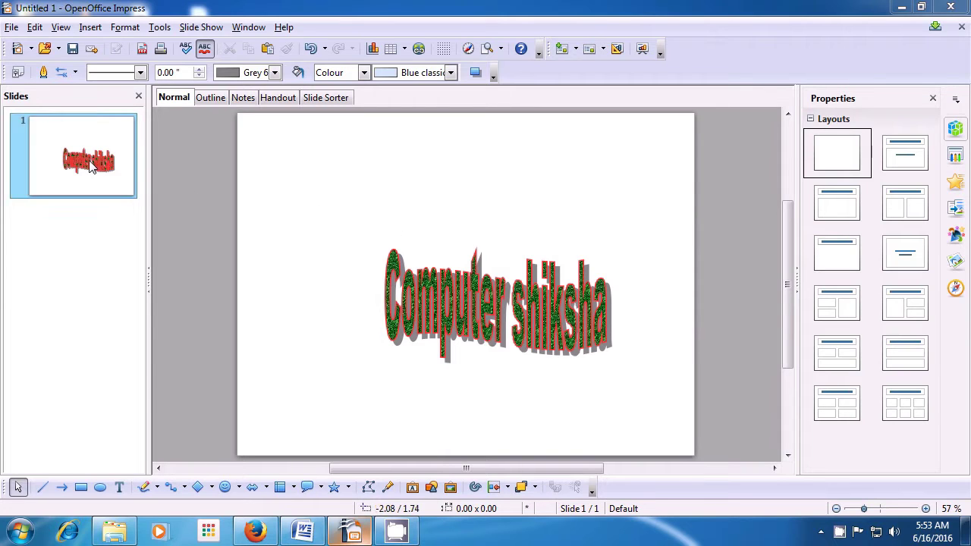
- Add a new blank slide after slide 1
mouse_move(89, 161)
right_click(93, 243)
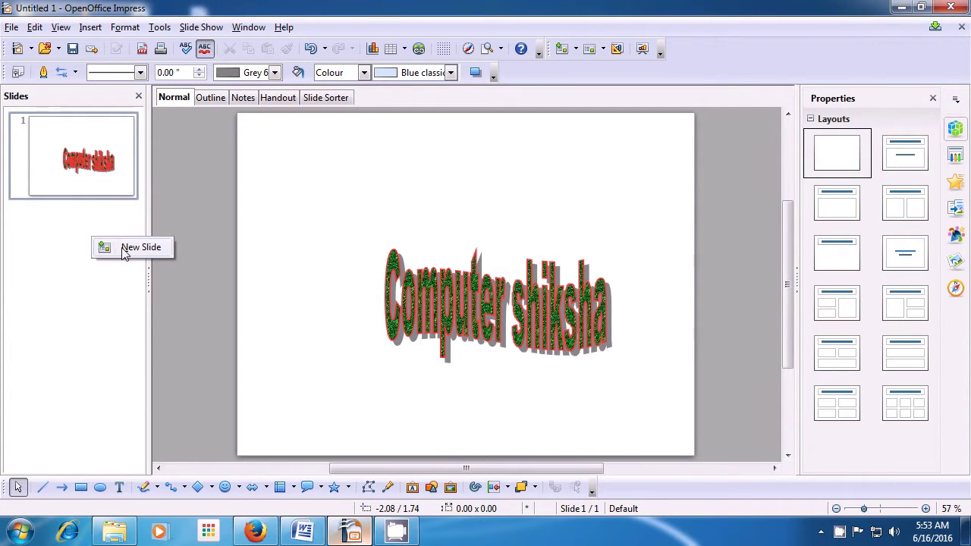
click(125, 247)
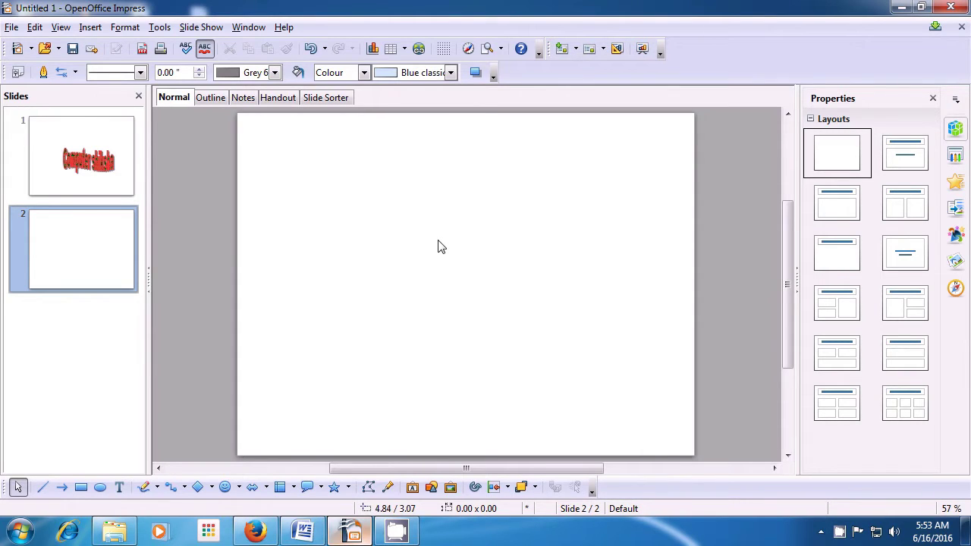
- Insert a Fontwork object in the Favourite 33 style on slide 2
click(412, 487)
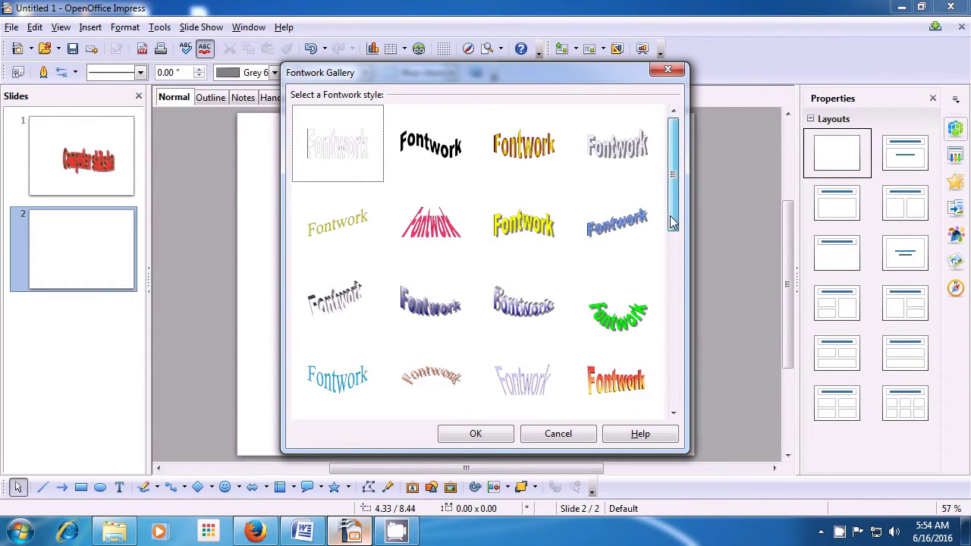
drag(673, 219, 674, 396)
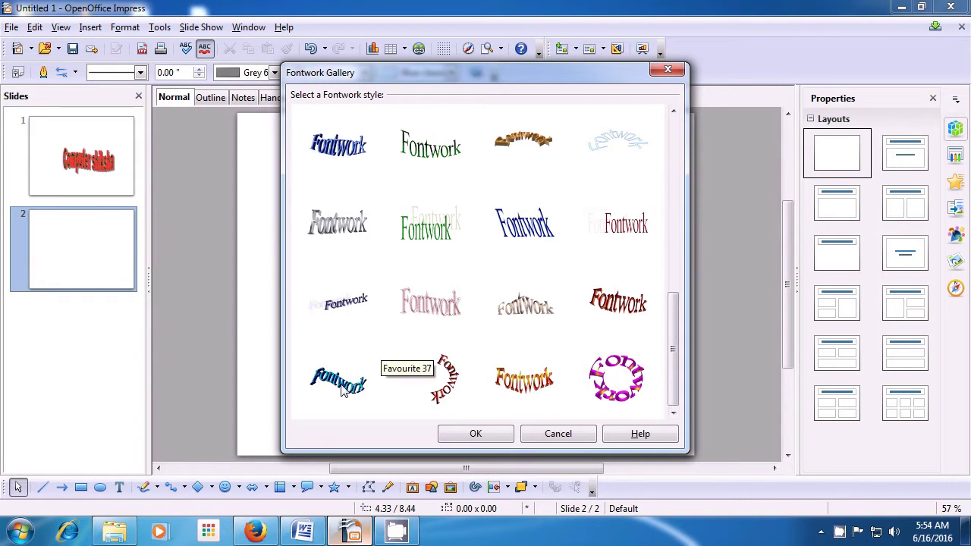
click(347, 309)
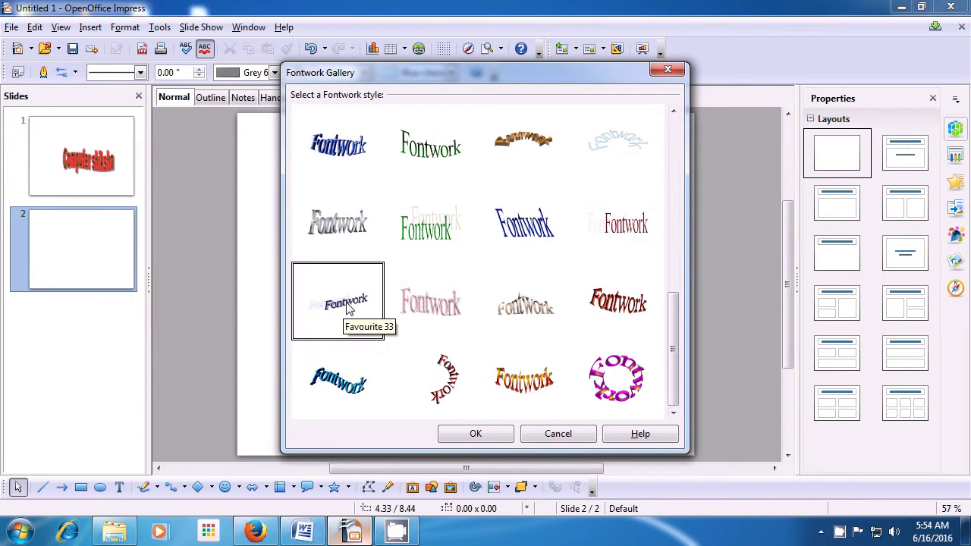
click(475, 435)
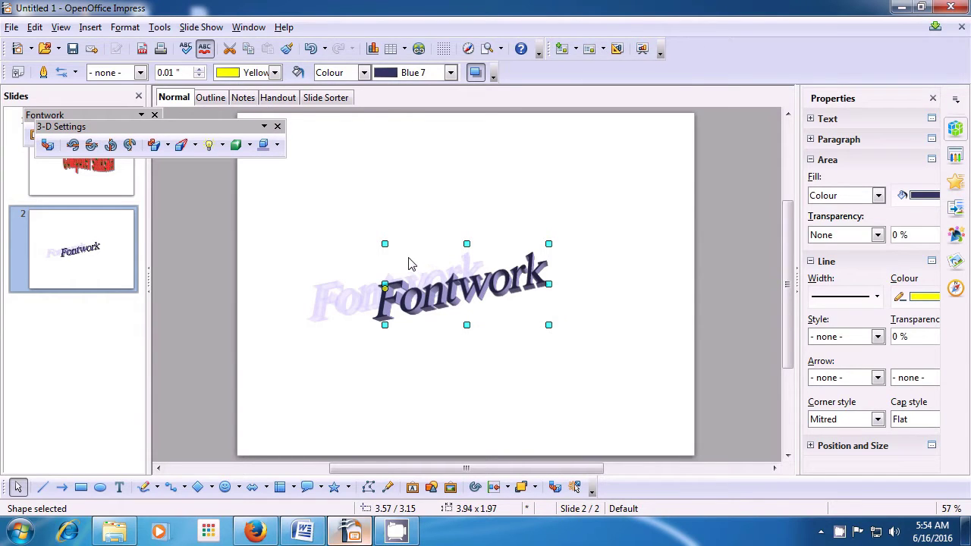
- Replace the new Fontwork object's placeholder text with "Computer Shiksha"
double_click(452, 284)
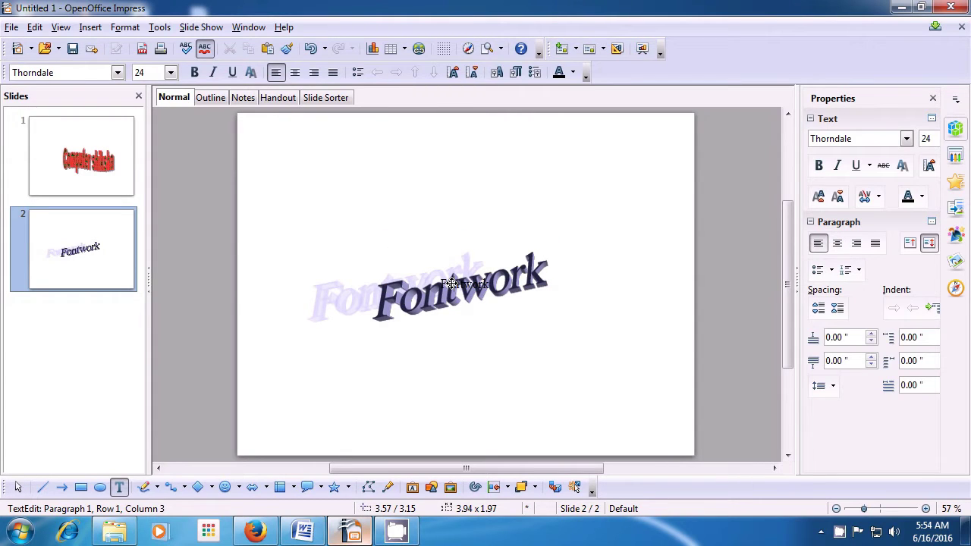
key(shift+End)
key(Delete)
key(Left)
key(Left)
key(Right)
text(Com)
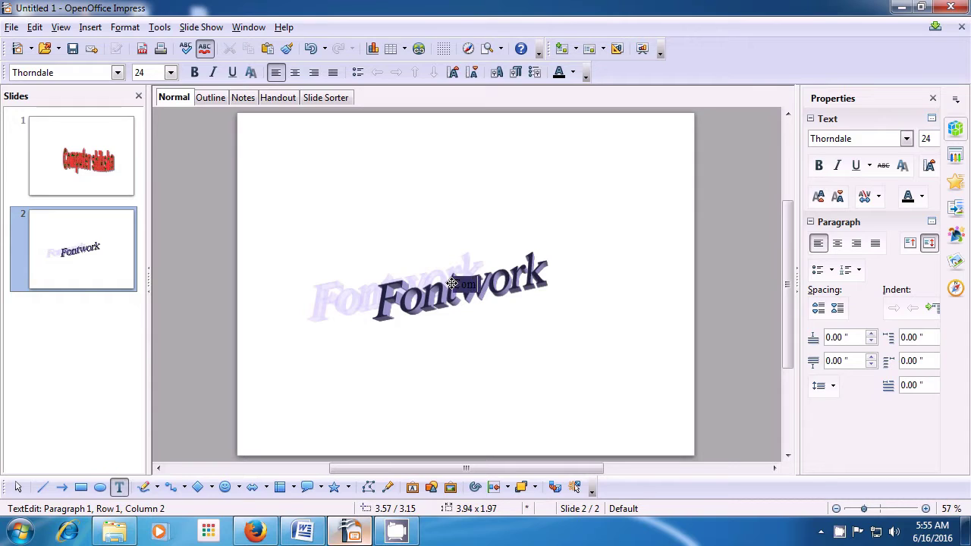
text(puter)
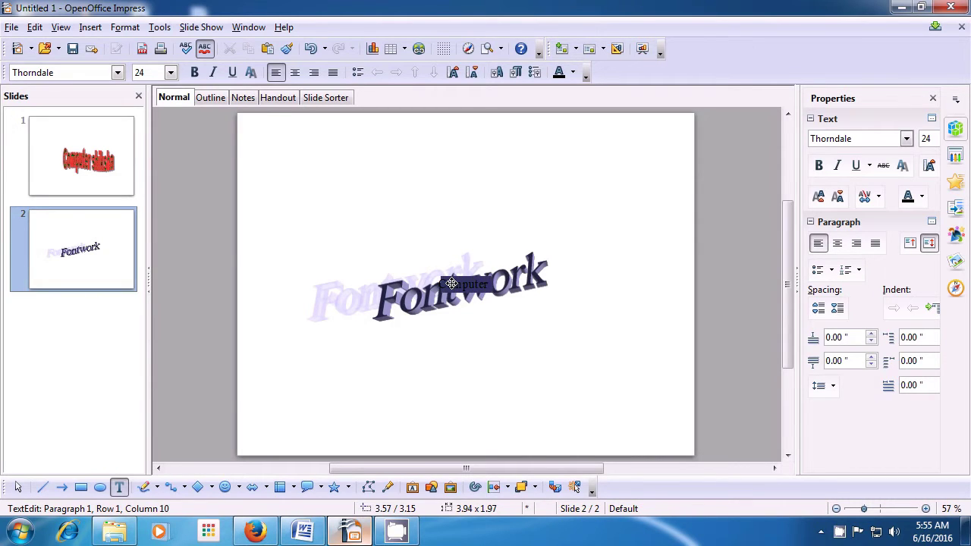
text( Shi)
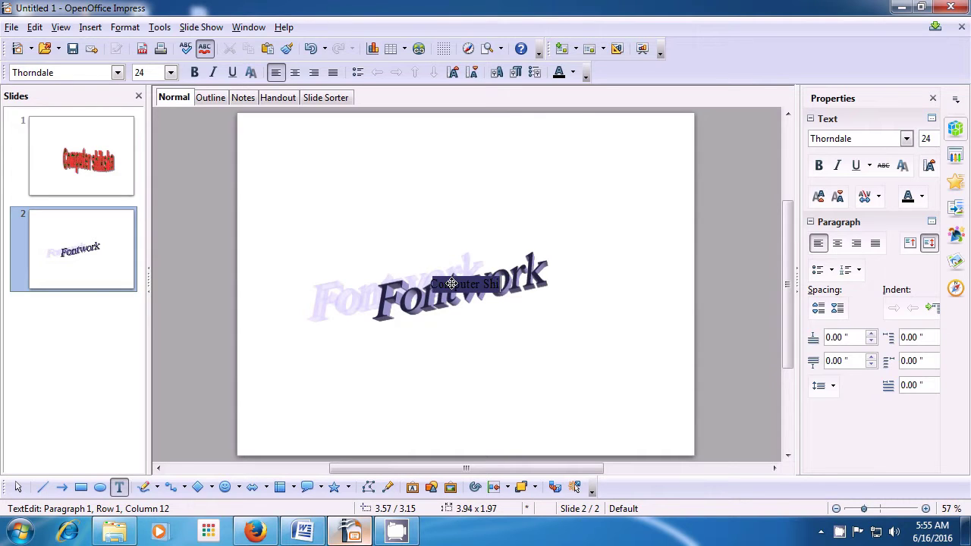
text(ksha)
click(607, 300)
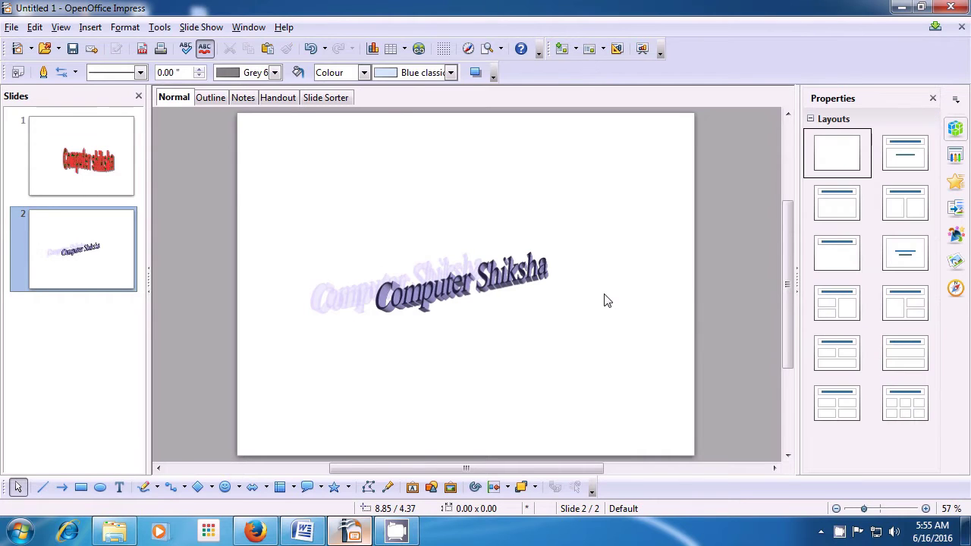
- Enlarge the slide 2 Fontwork object to about 5.23 by 2.15 inches and deselect it
click(536, 280)
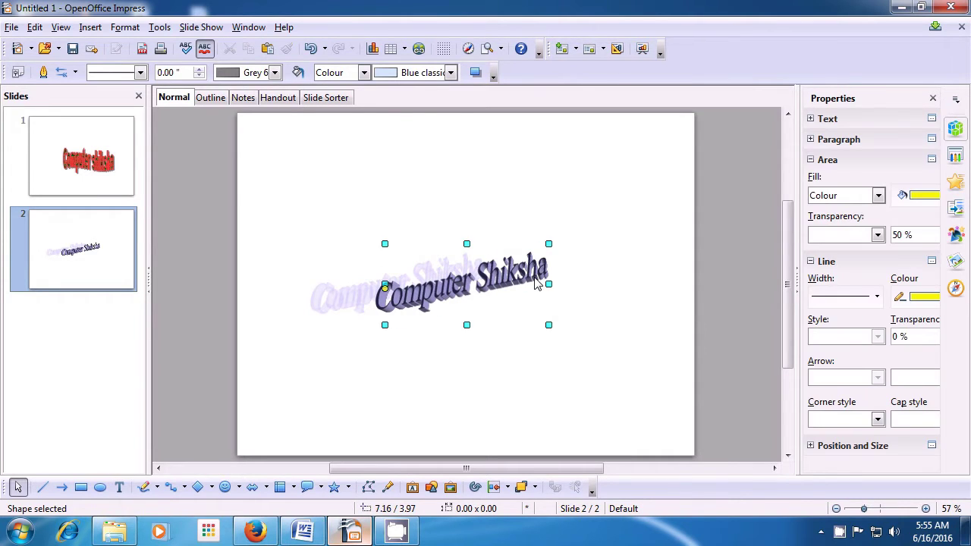
drag(550, 325, 601, 334)
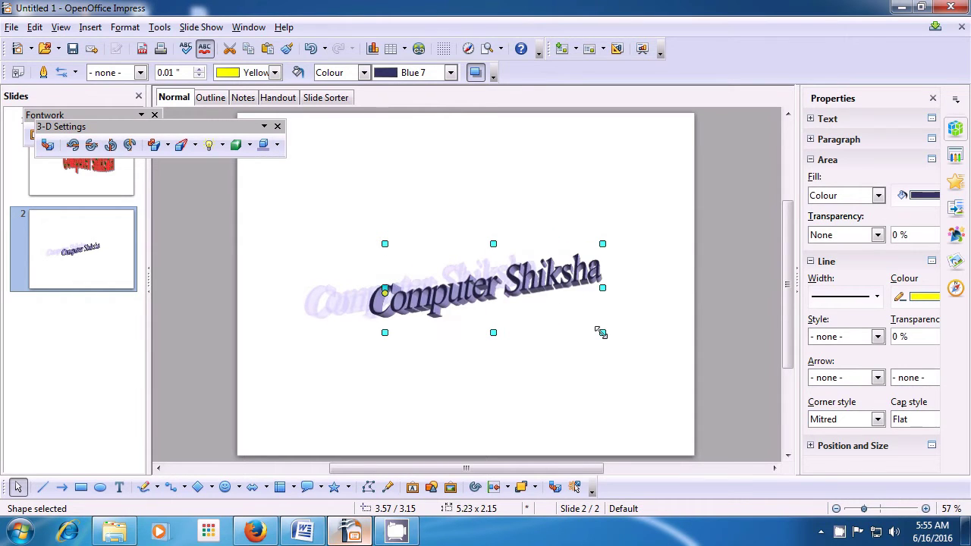
click(488, 184)
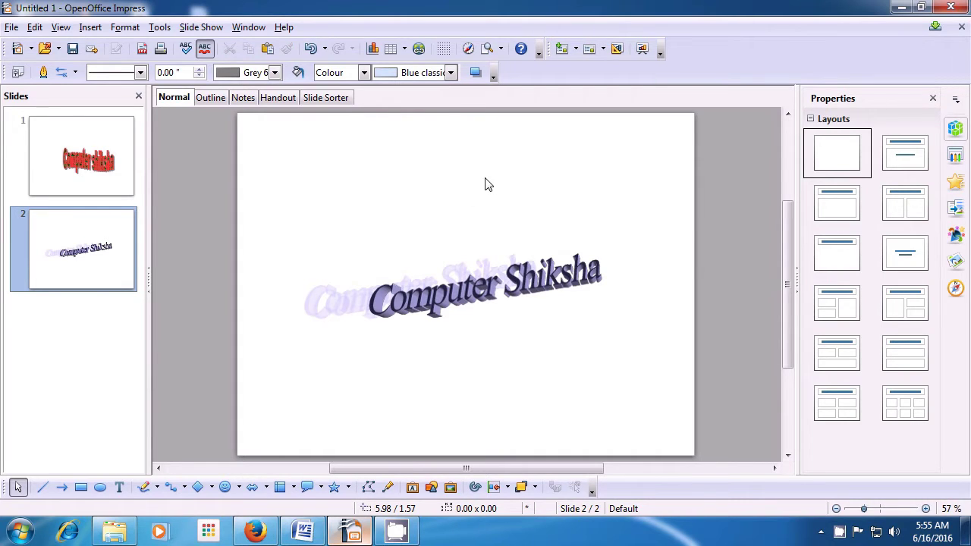
- Switch the slide 2 Fontwork text's fill to a gradient using Gradient 3
click(464, 301)
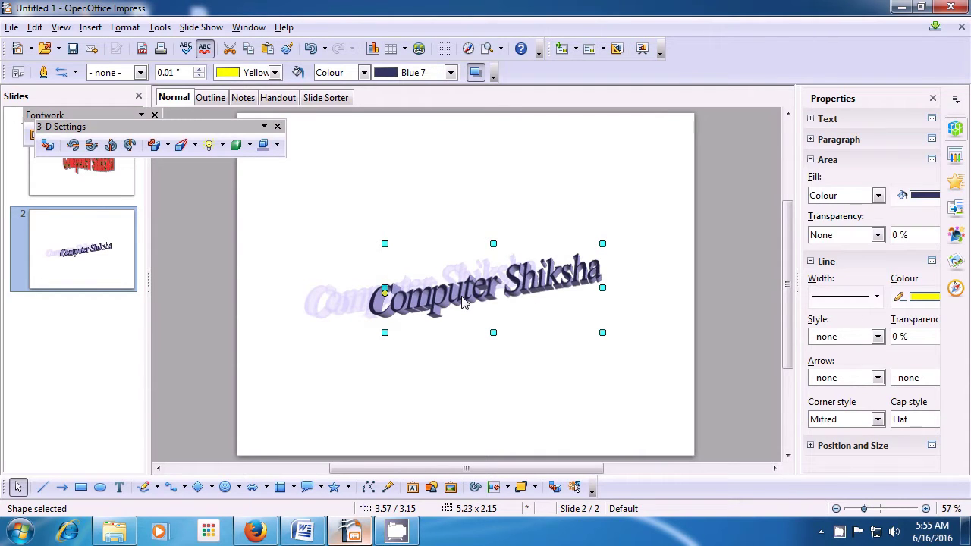
click(365, 73)
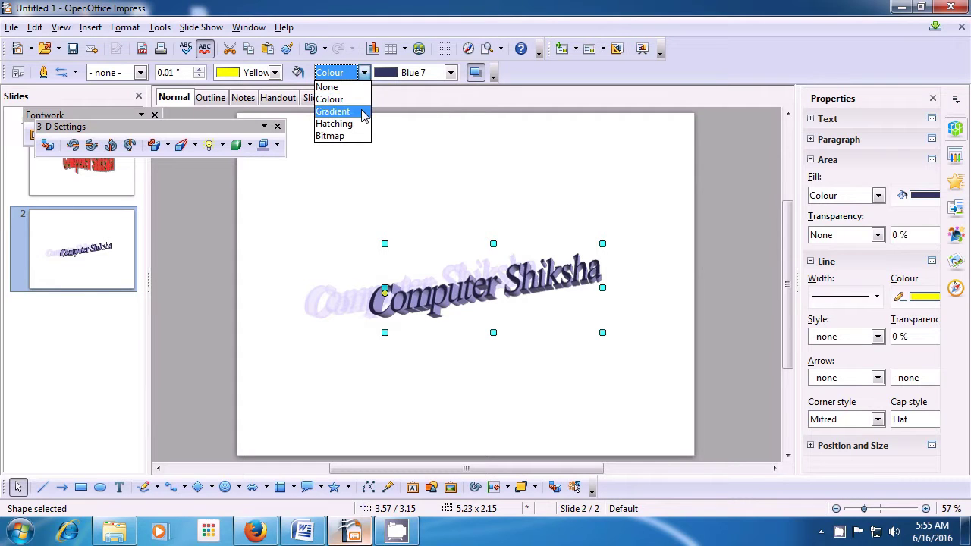
click(334, 111)
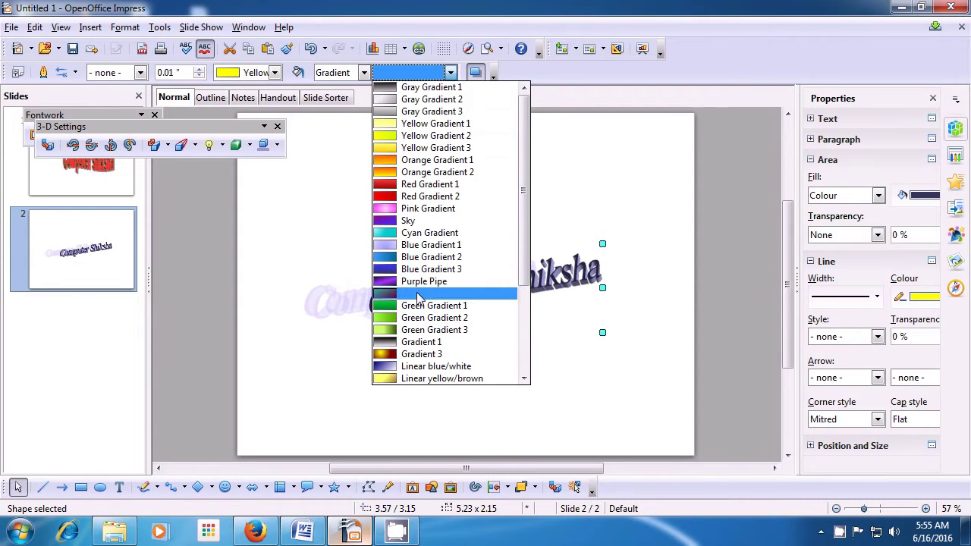
click(415, 354)
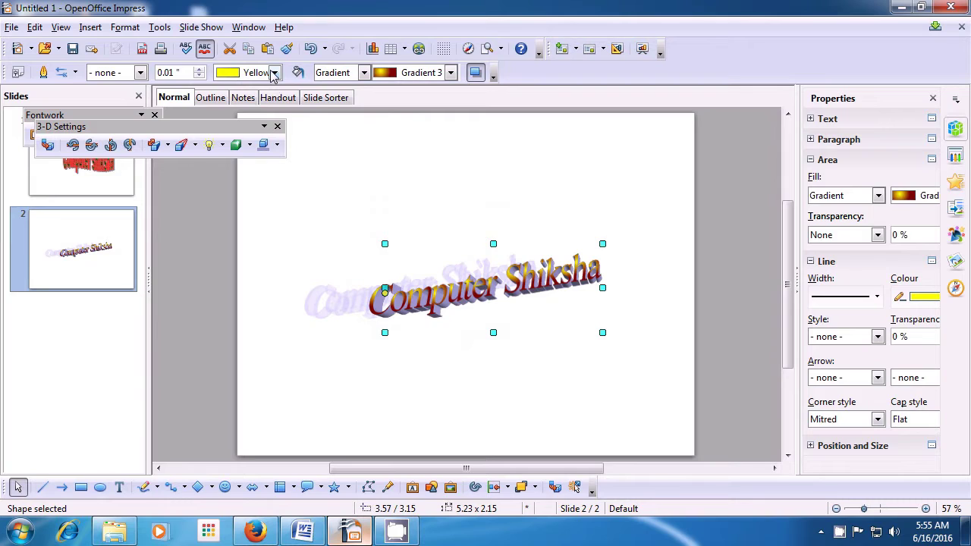
- Apply a continuous outline to the slide 2 Fontwork text, set its line width to 0.11", and deselect it
click(199, 69)
click(199, 69)
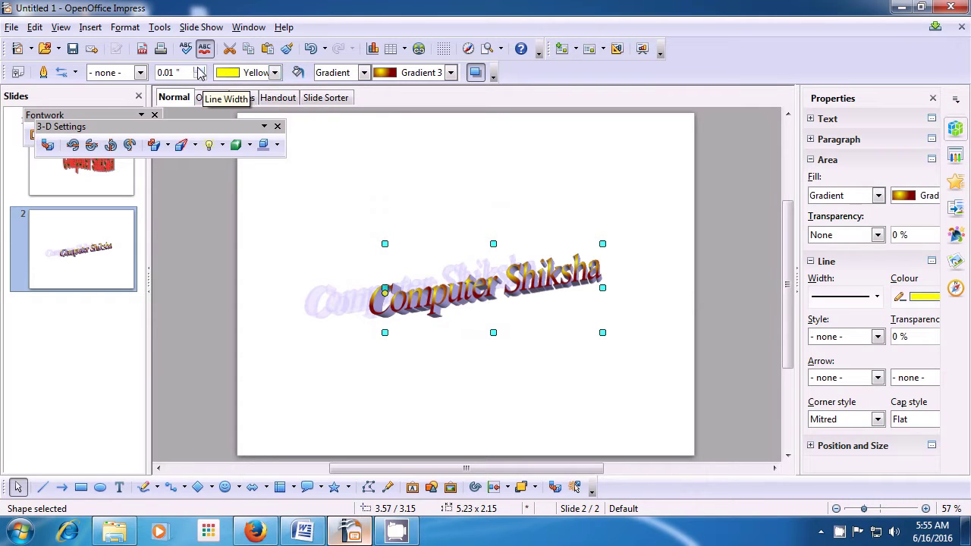
click(199, 69)
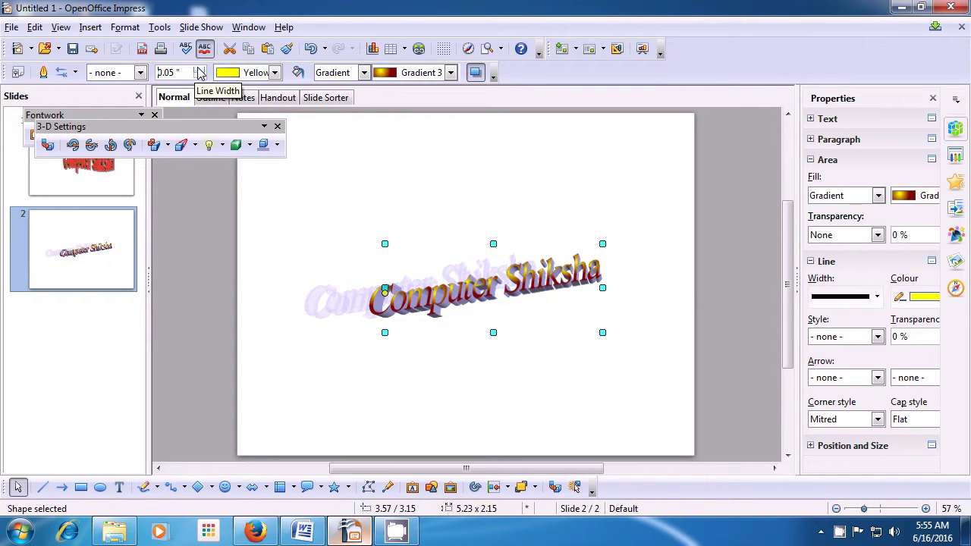
click(141, 72)
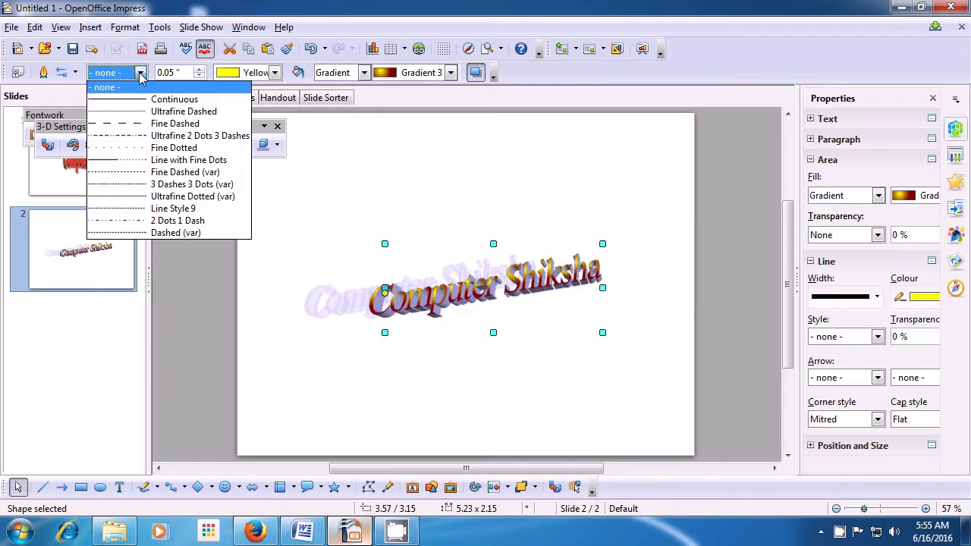
click(141, 100)
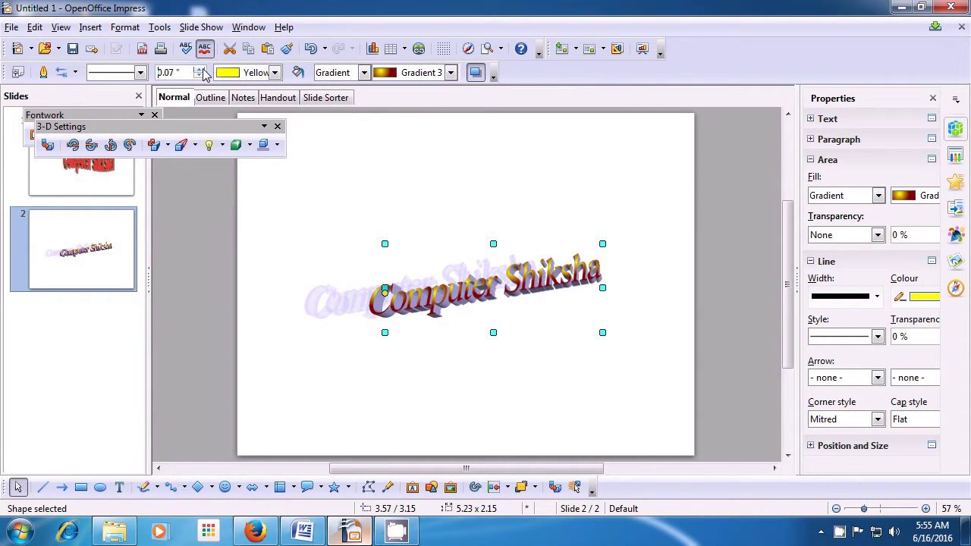
click(204, 69)
click(203, 69)
click(462, 379)
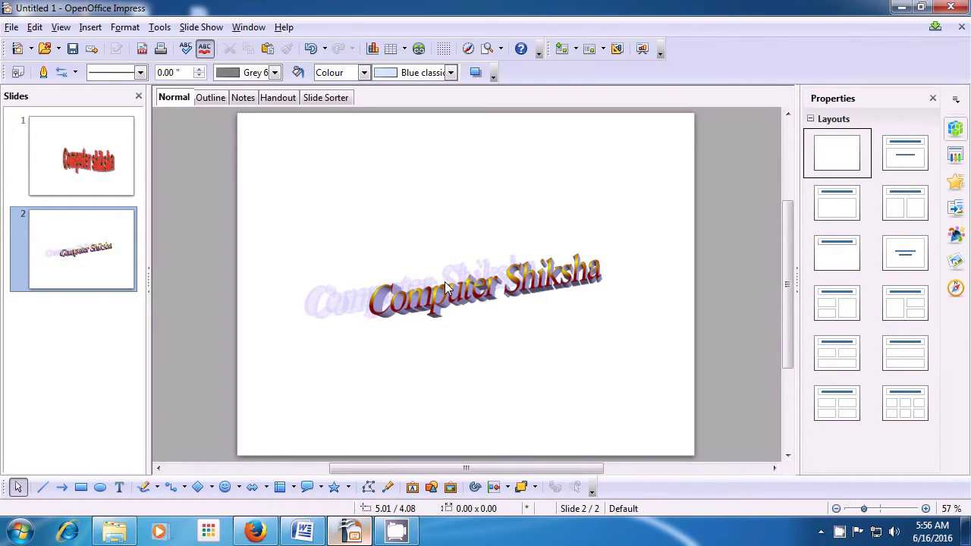
- Rotate the slide 2 Fontwork object to near vertical, then back to a slight upward tilt at about 6.02 by 3.09 inches, and deselect it
click(426, 303)
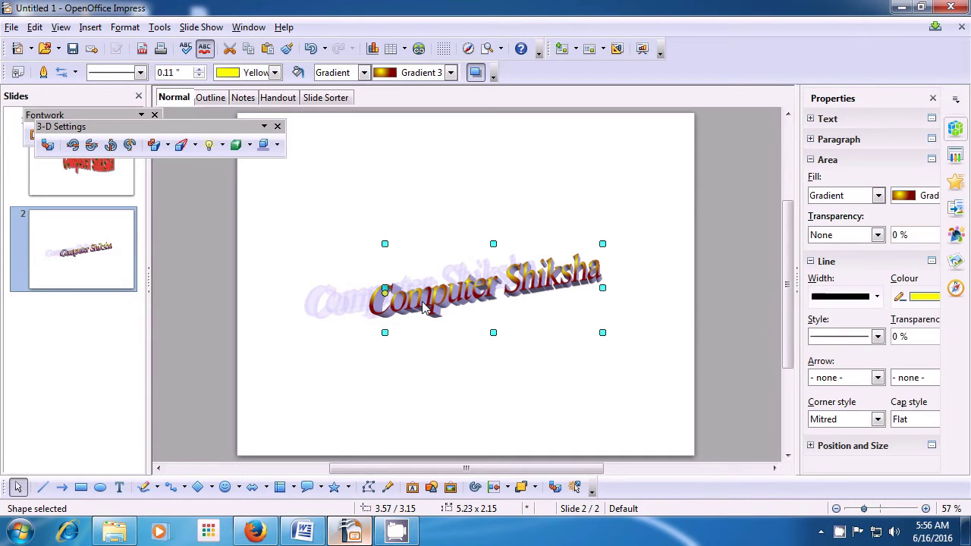
click(405, 260)
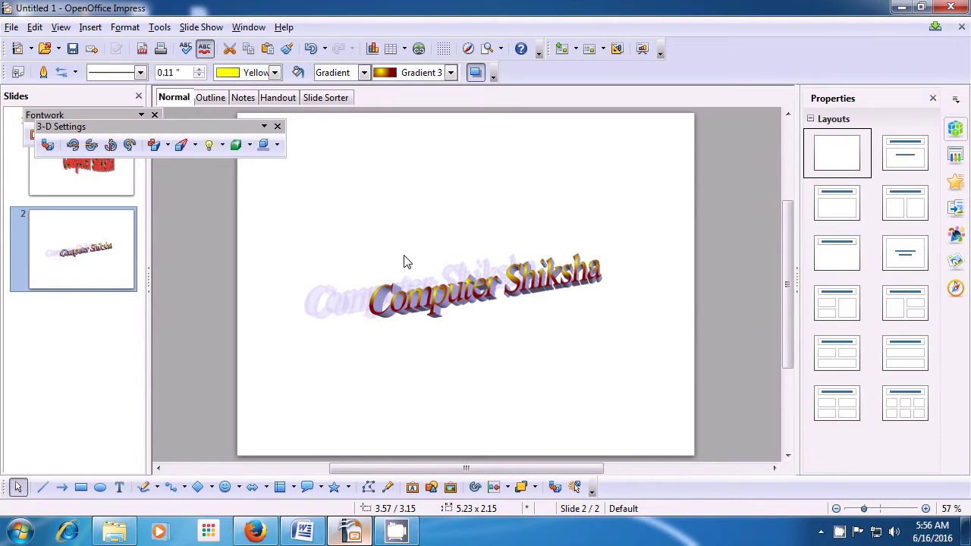
click(410, 297)
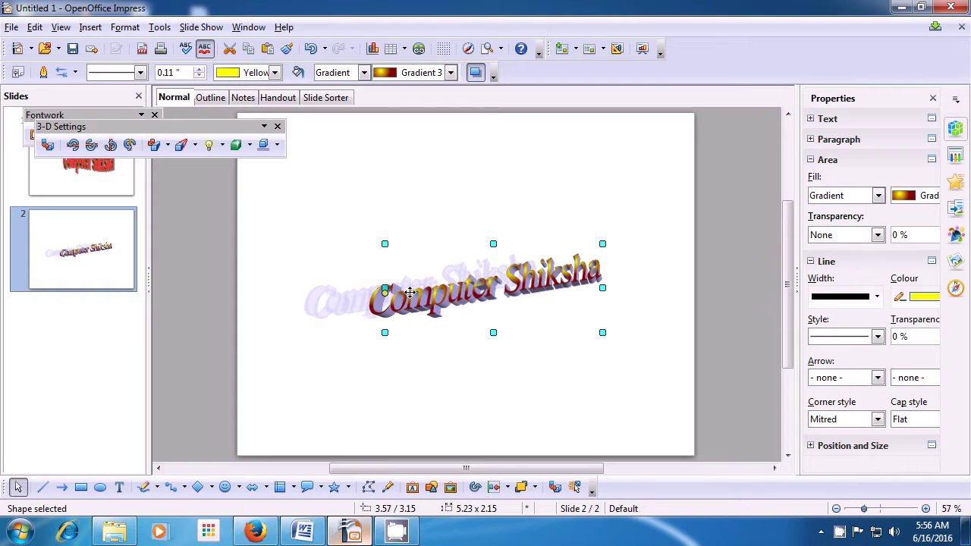
click(409, 293)
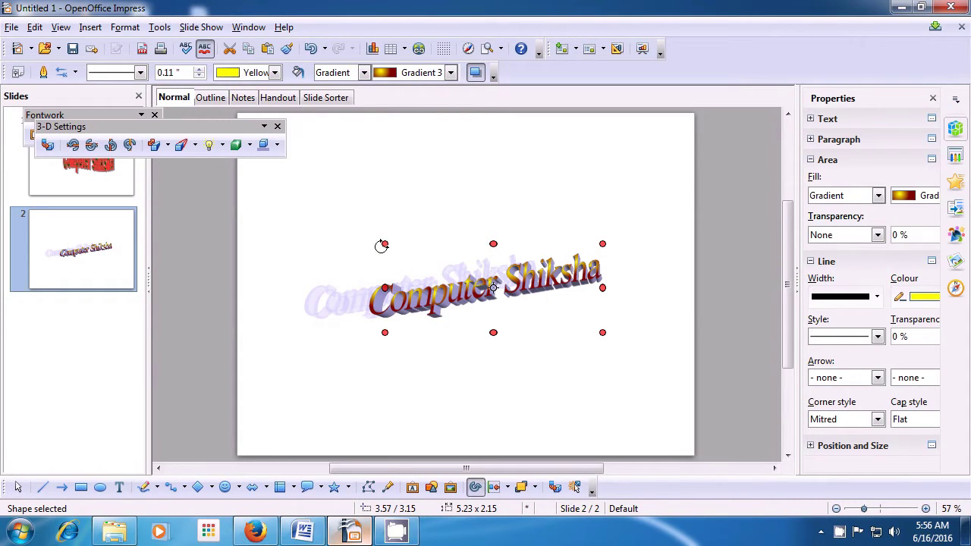
drag(386, 241, 580, 195)
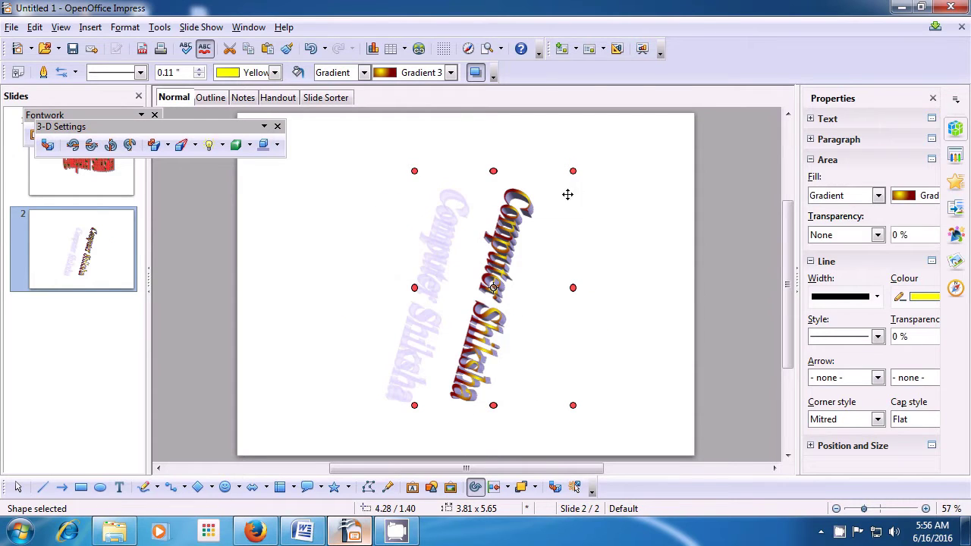
drag(574, 410, 636, 274)
drag(349, 158, 310, 283)
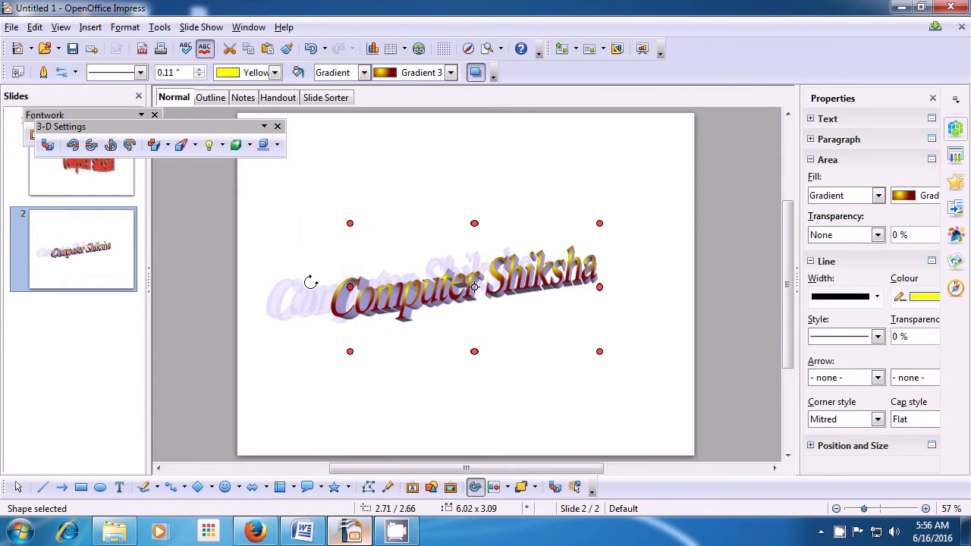
click(297, 236)
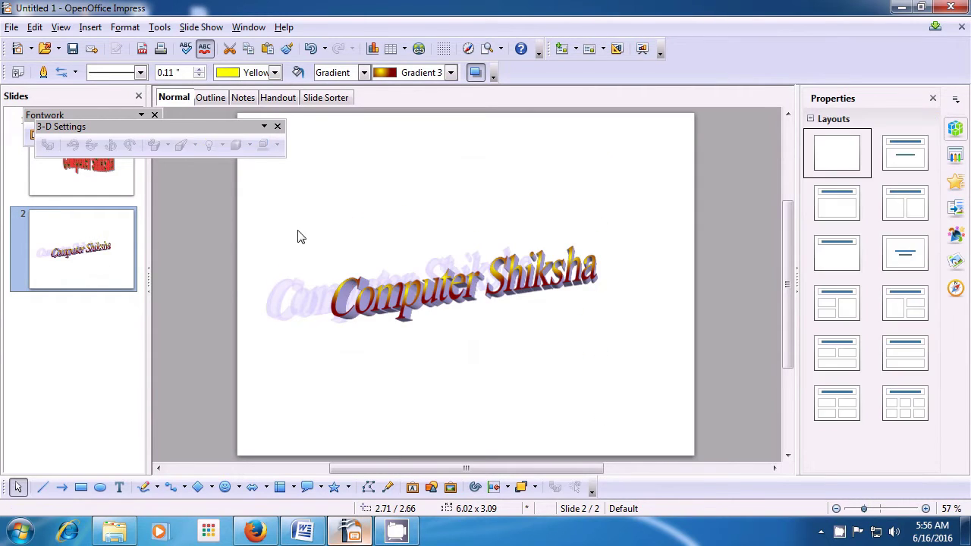
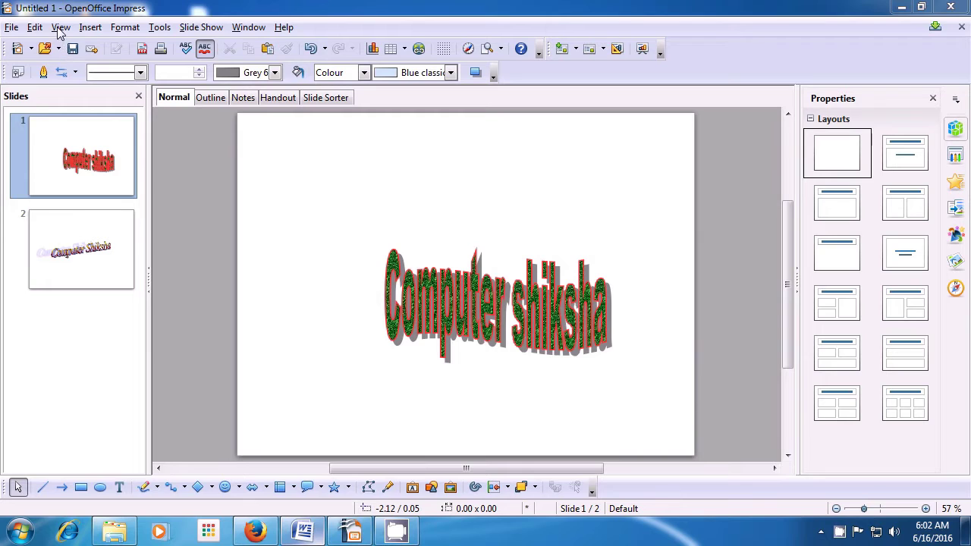
- Hide the sidebar and show it again, using both its view setting and its edge handle
click(60, 29)
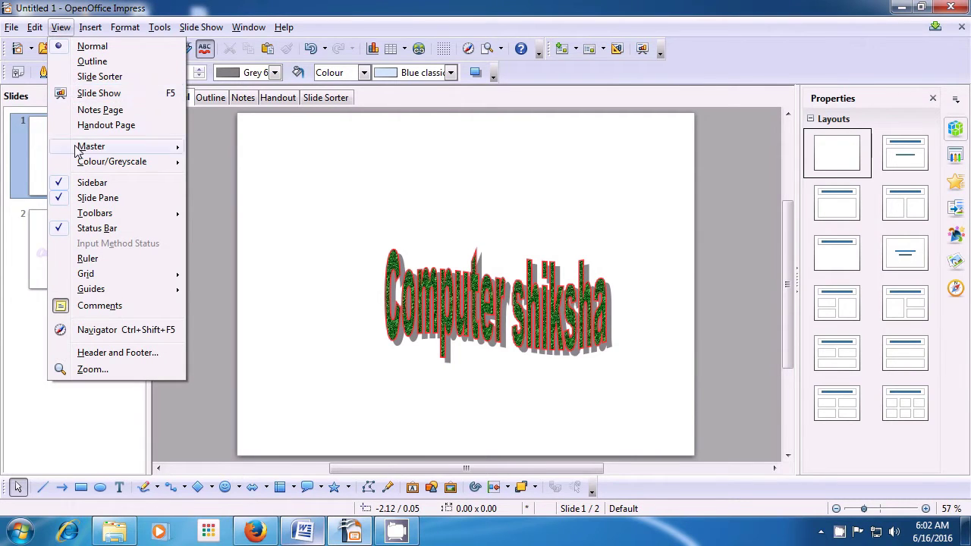
click(93, 183)
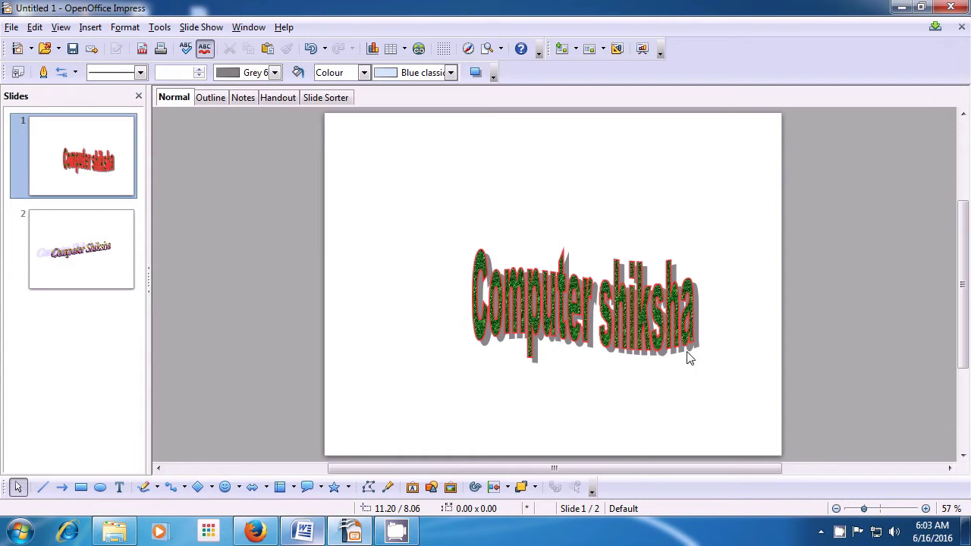
click(60, 27)
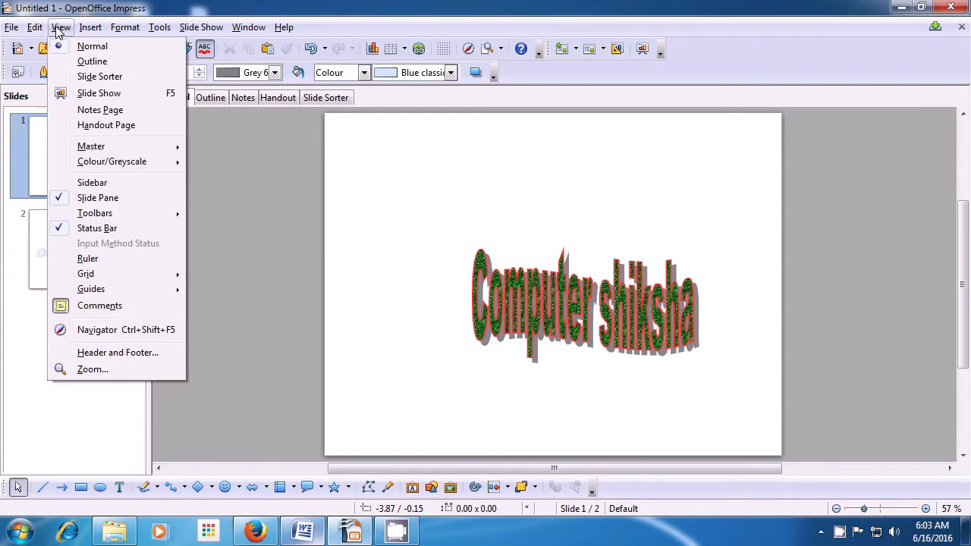
click(92, 183)
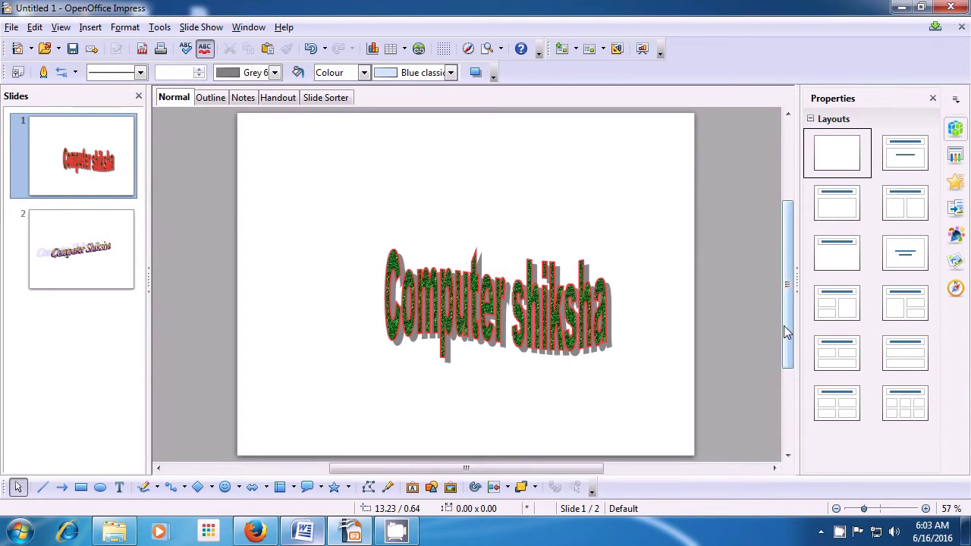
click(797, 287)
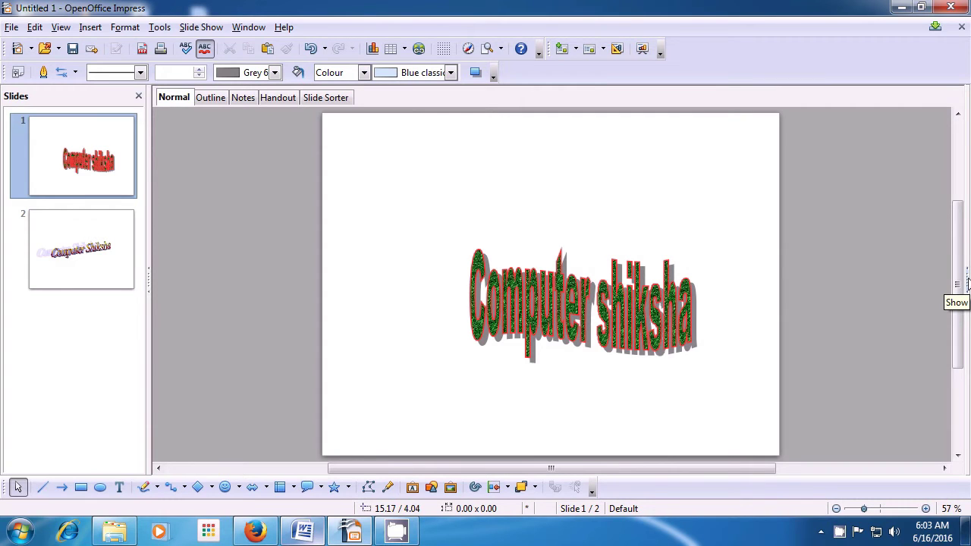
click(968, 283)
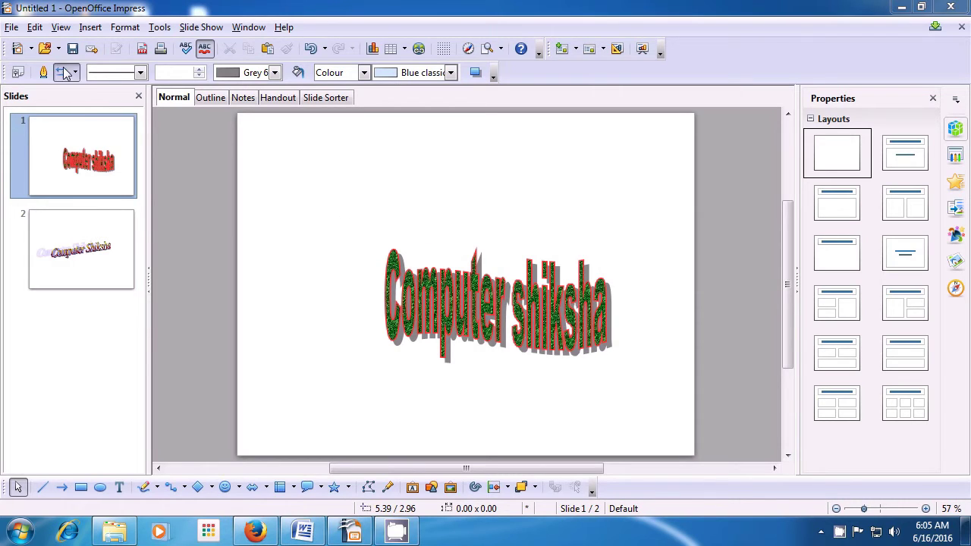
- Hide the slide pane and show it again, using both its view setting and its edge handle
click(58, 29)
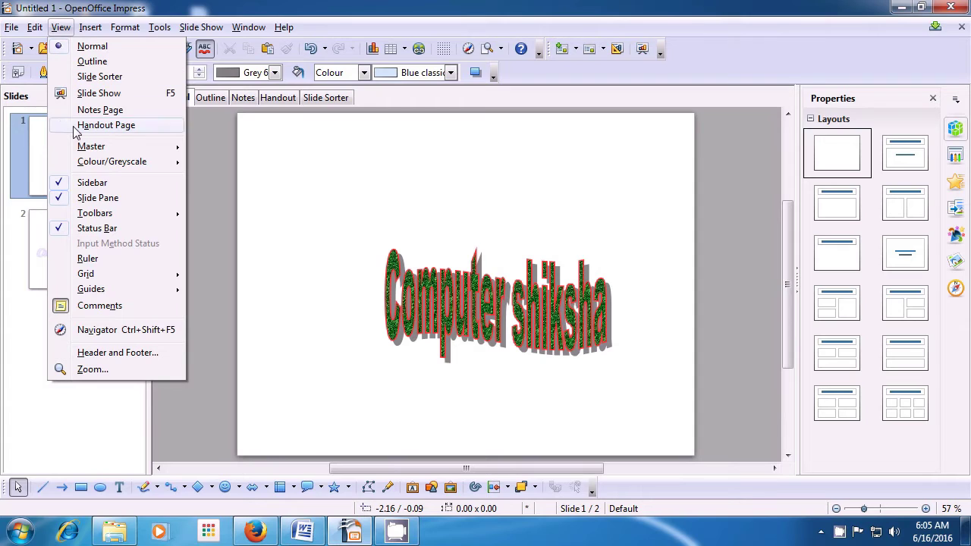
click(84, 199)
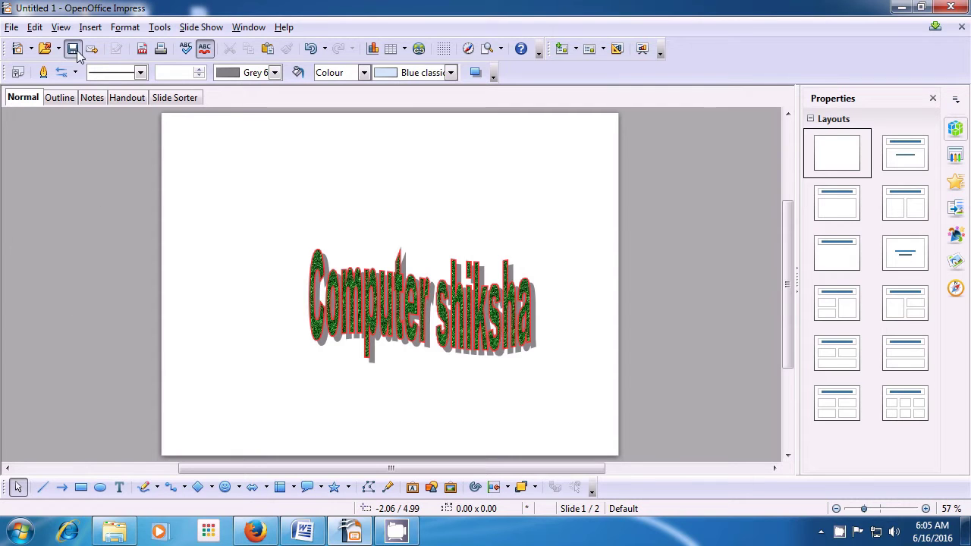
click(64, 27)
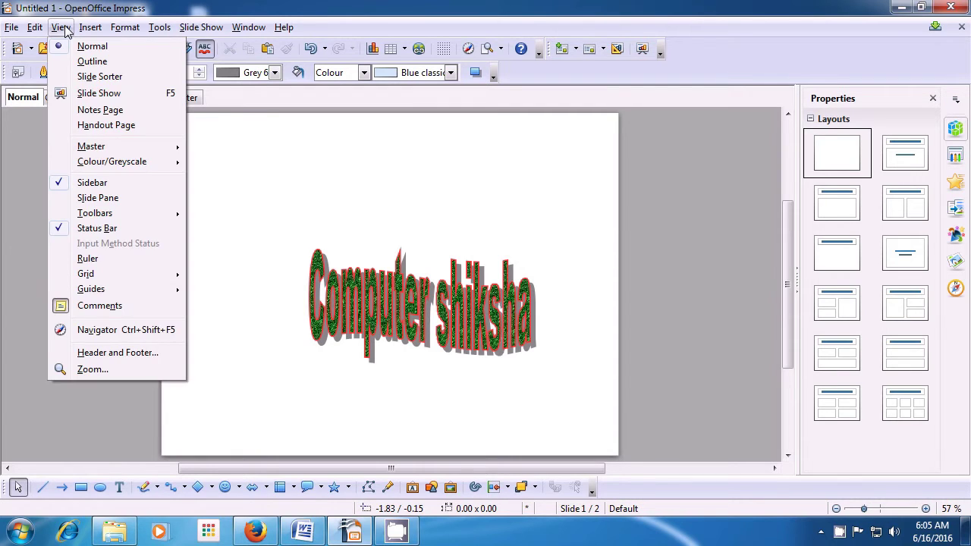
click(84, 198)
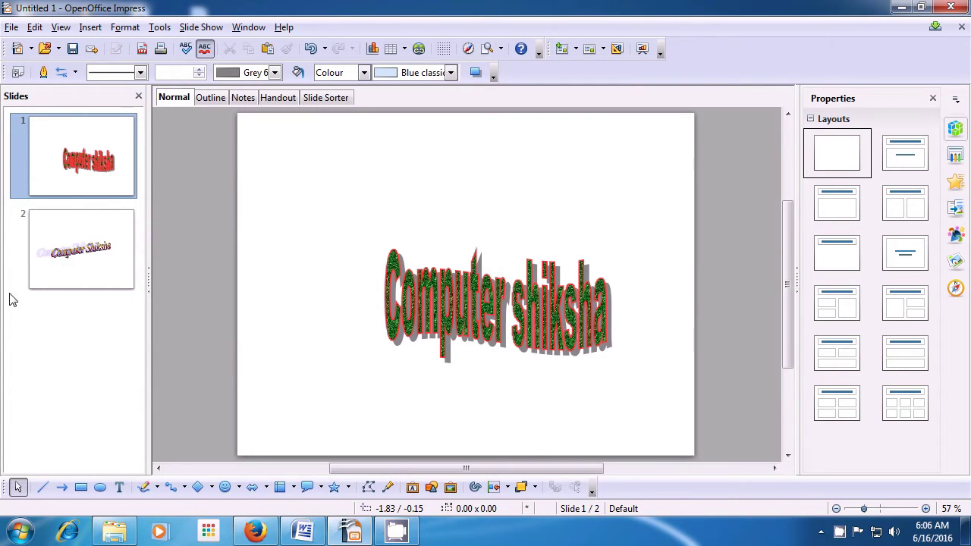
click(149, 280)
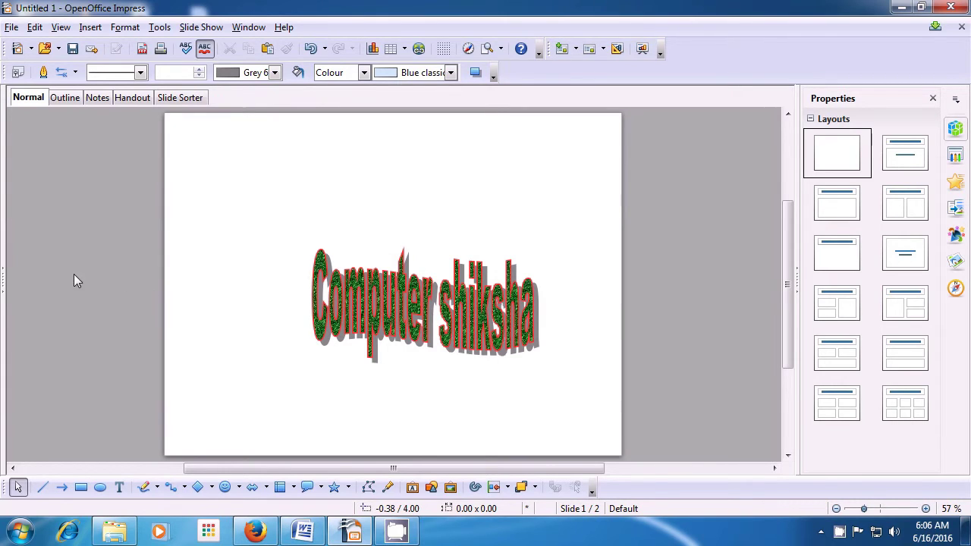
click(2, 287)
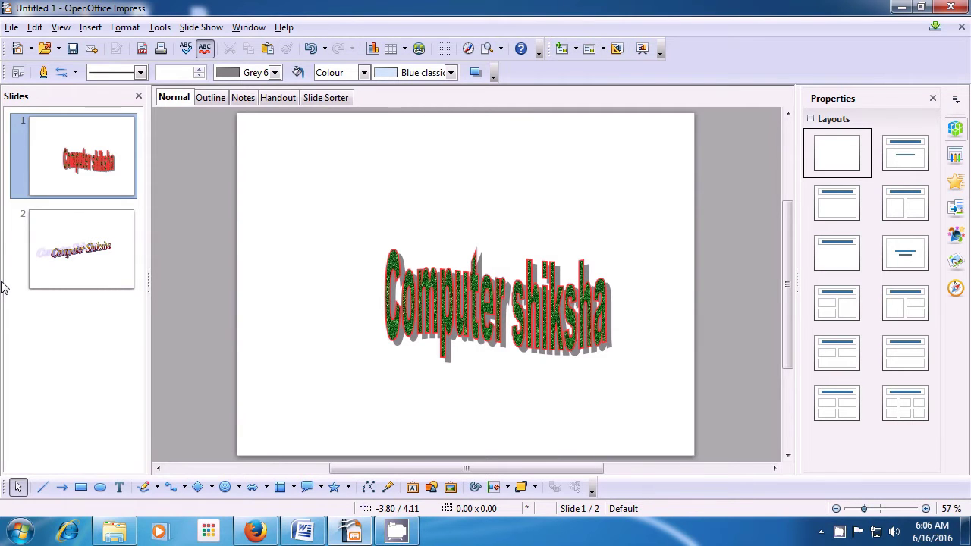
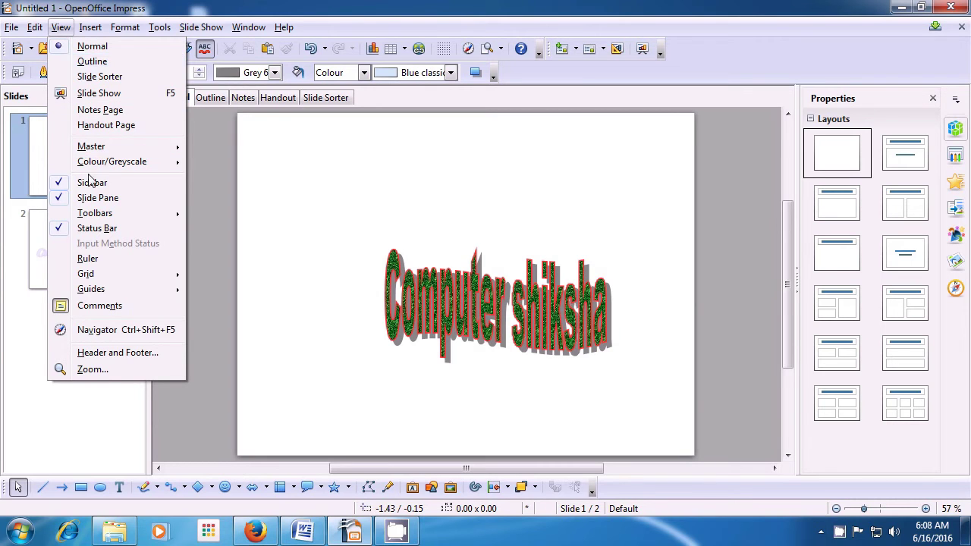
- Hide the Drawing, Line and Filling, Presentation and Standard toolbars
mouse_move(99, 217)
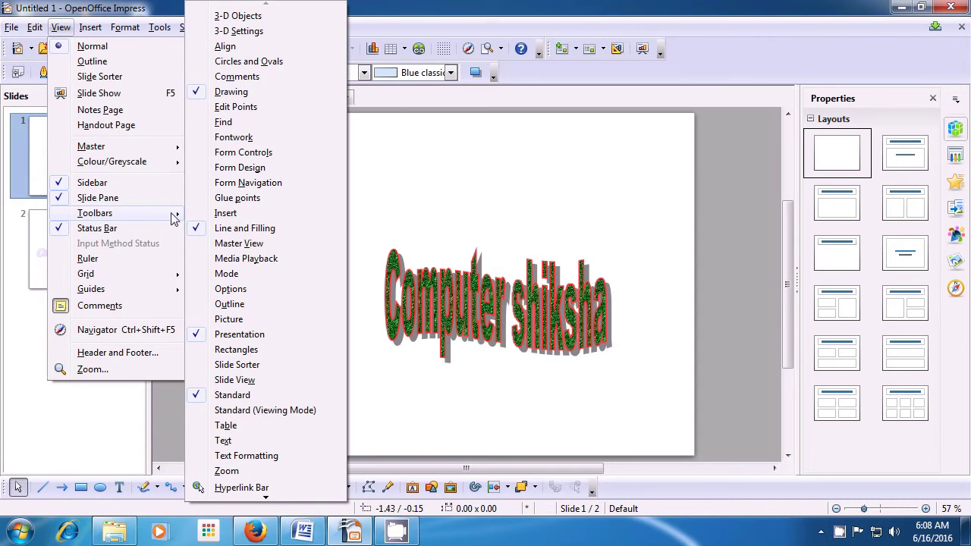
click(199, 92)
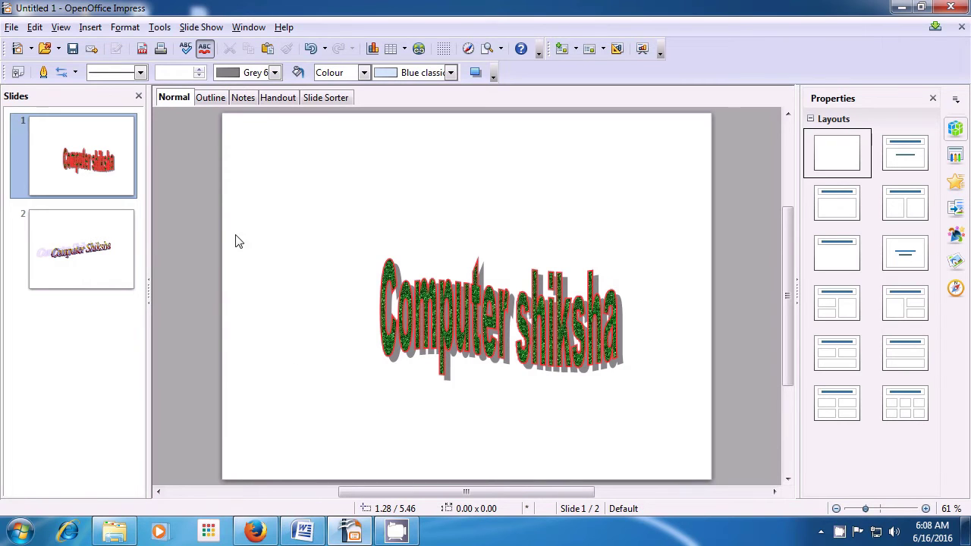
click(62, 27)
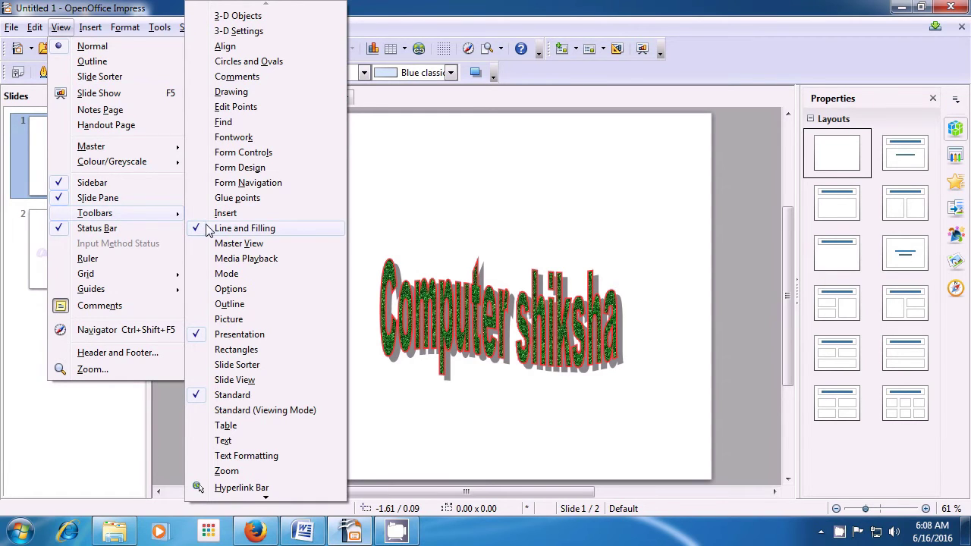
click(209, 228)
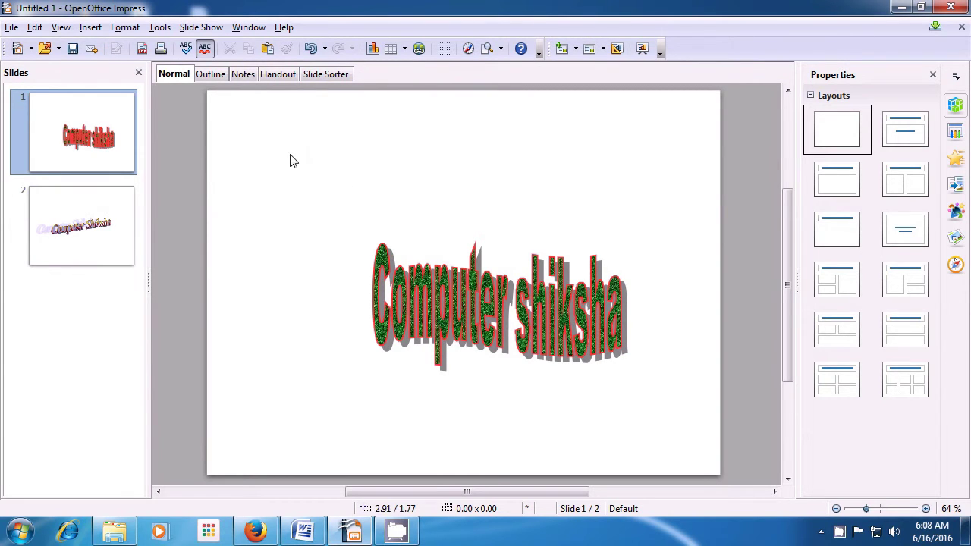
click(61, 27)
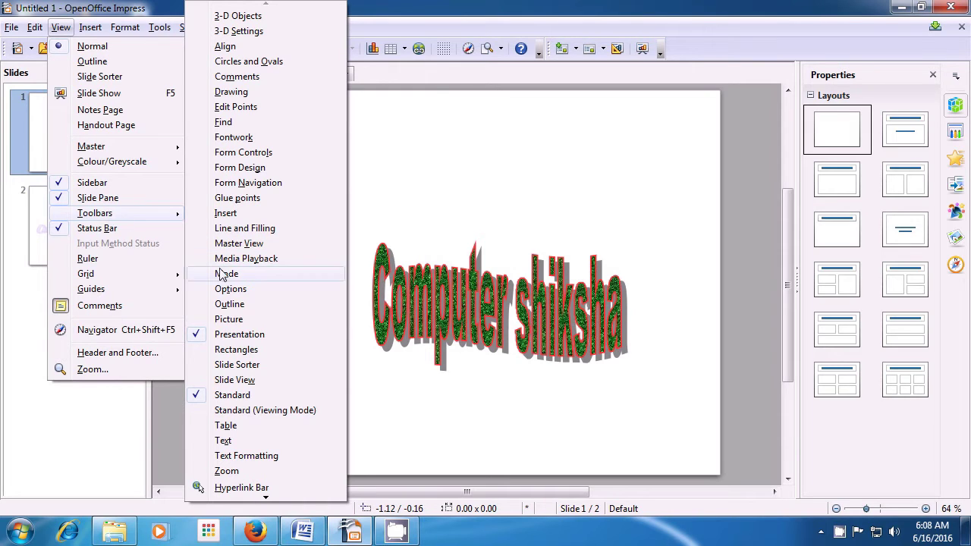
click(227, 339)
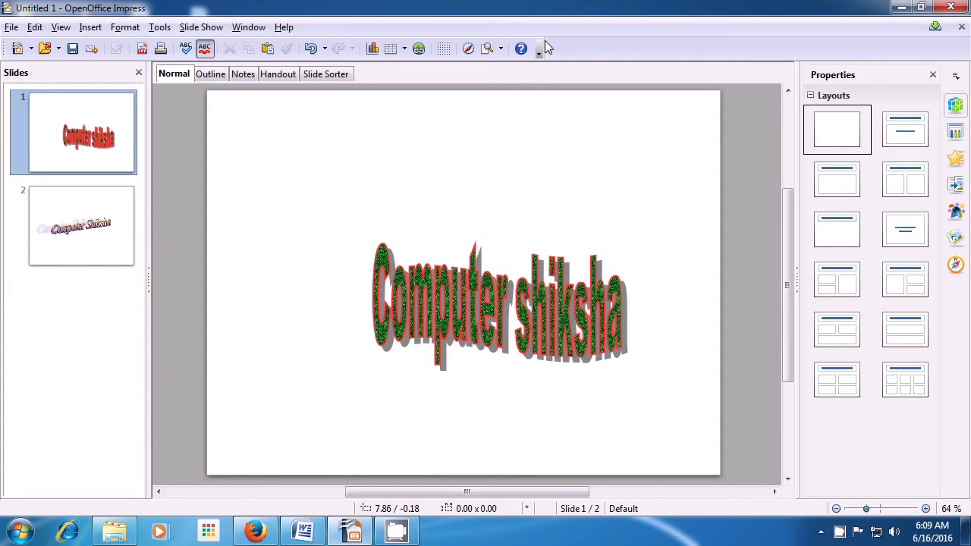
click(60, 28)
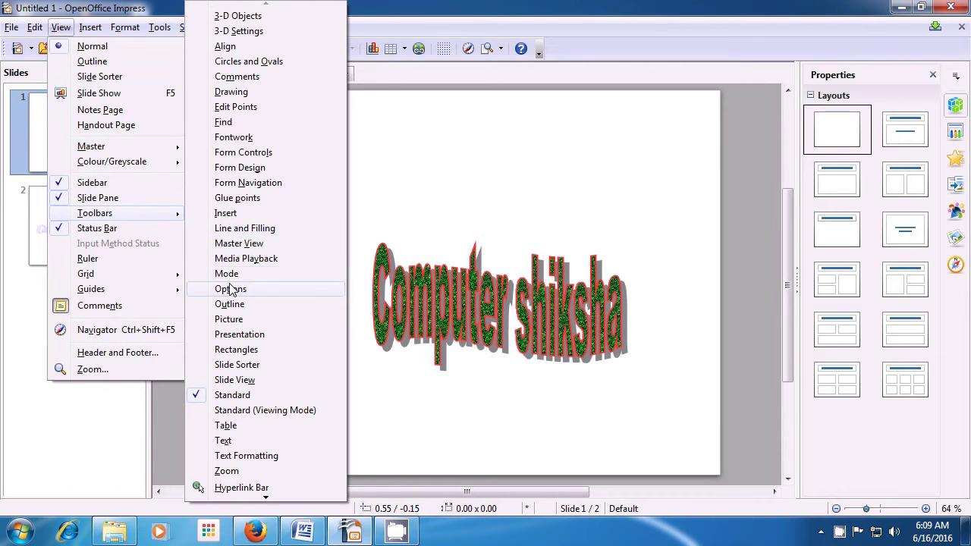
click(228, 395)
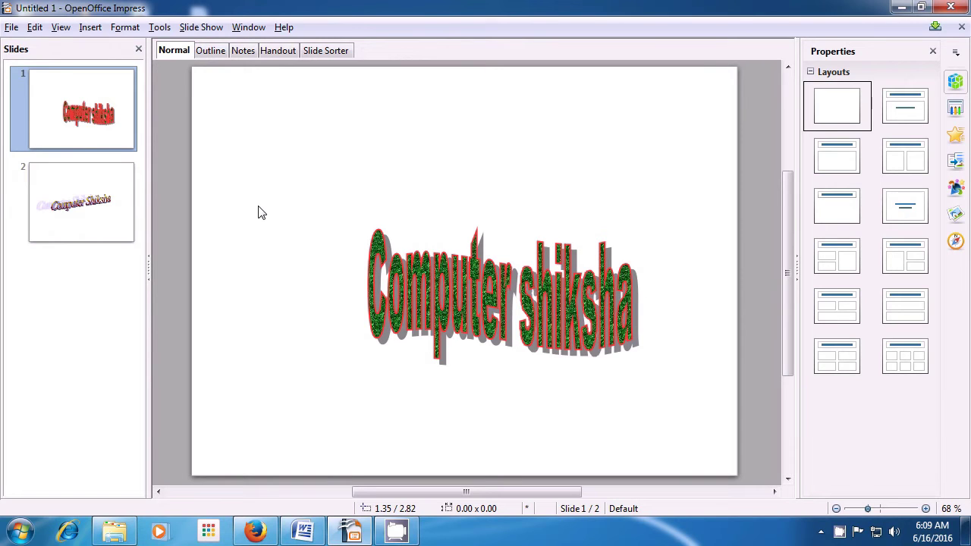
- Show the Standard, Drawing, and Line and Filling toolbars again, with Line and Filling docked in the row below Standard
click(60, 28)
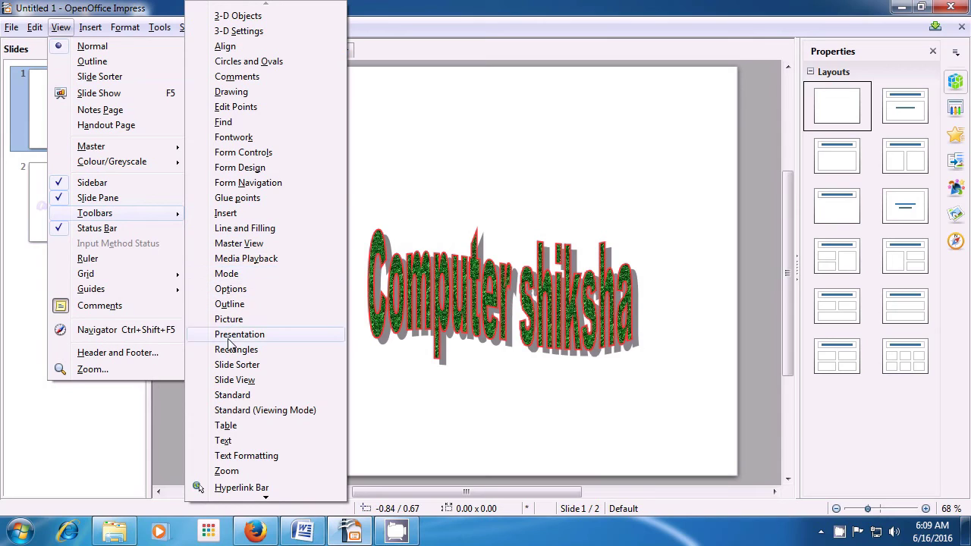
click(231, 396)
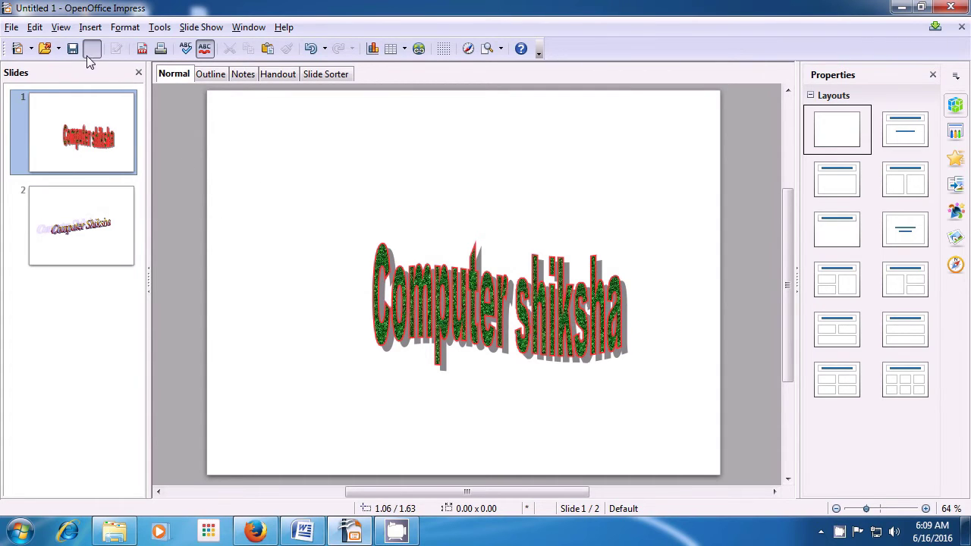
click(60, 27)
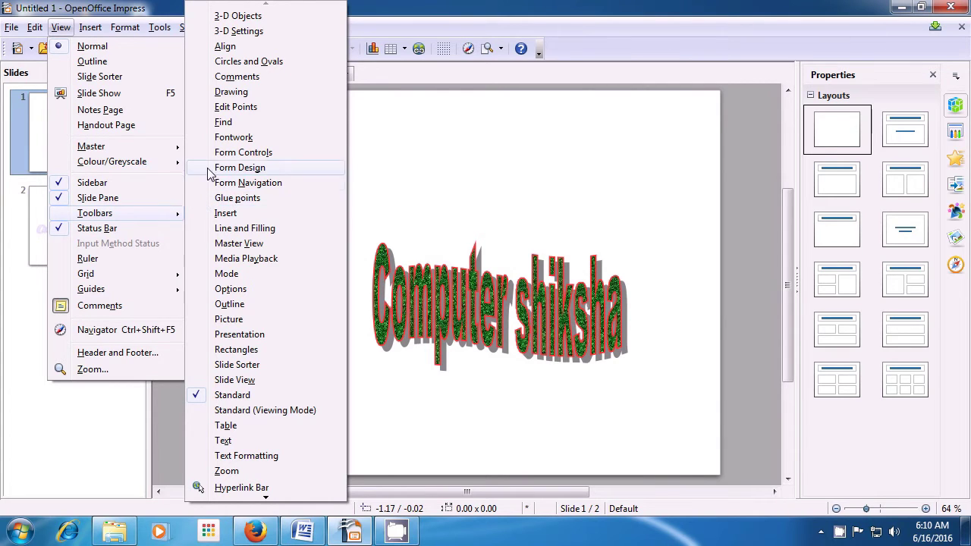
click(215, 93)
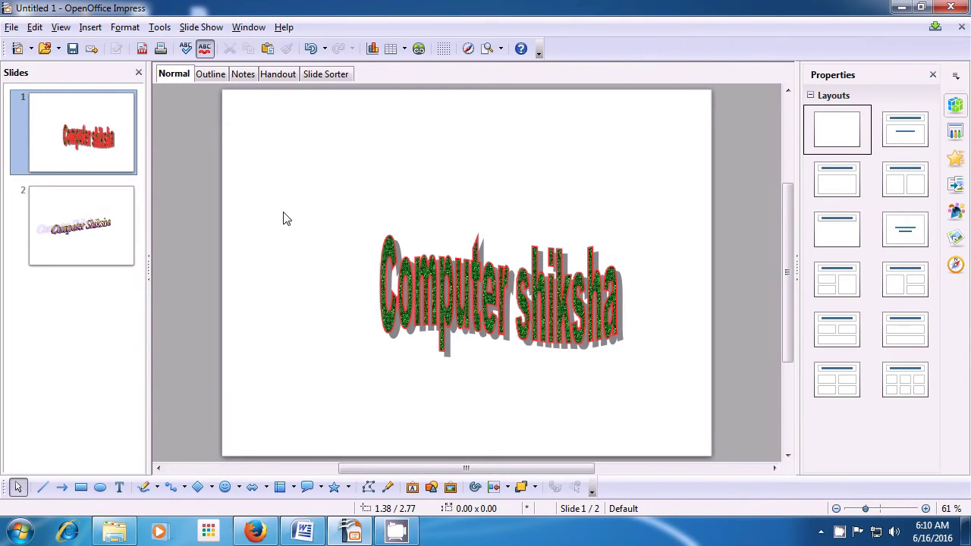
click(61, 27)
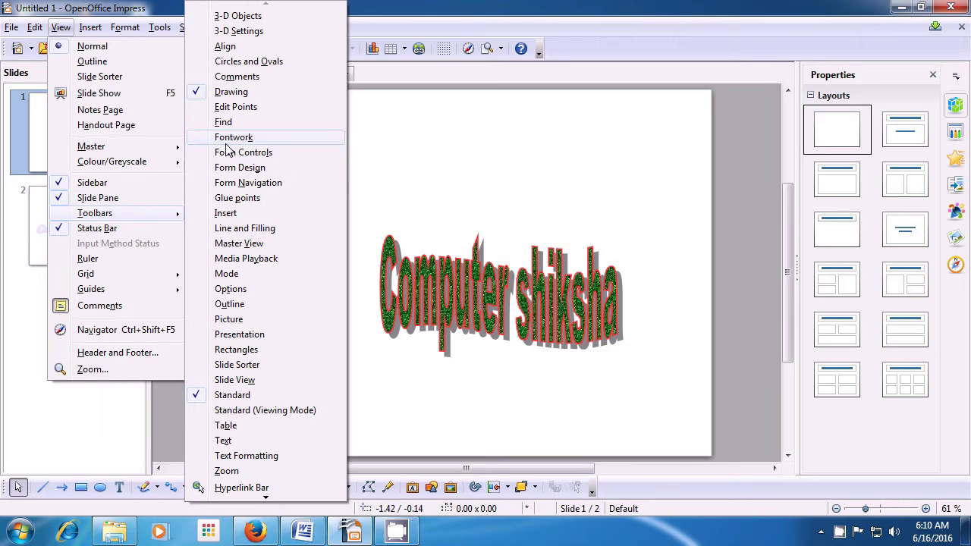
click(234, 236)
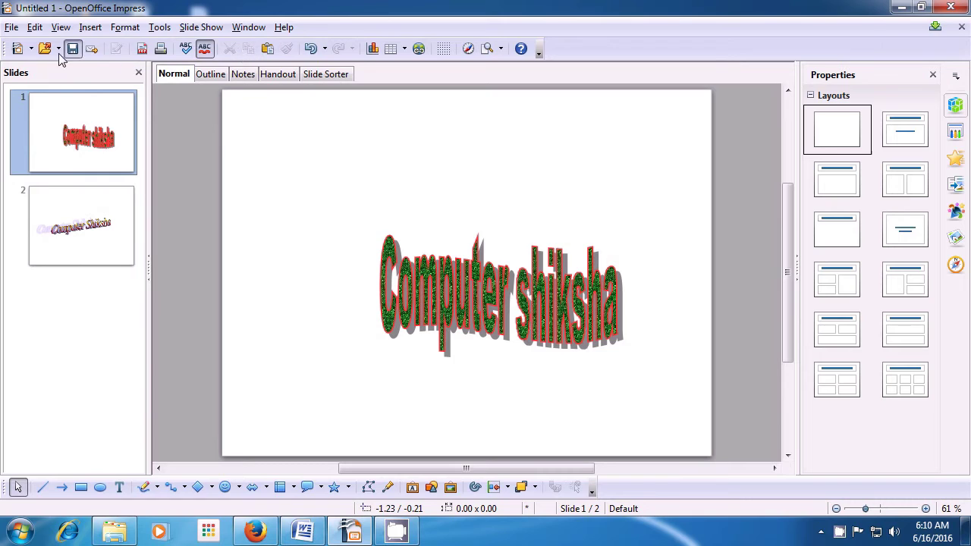
mouse_move(4, 48)
mouse_down()
mouse_move(4, 31)
mouse_move(4, 43)
mouse_up()
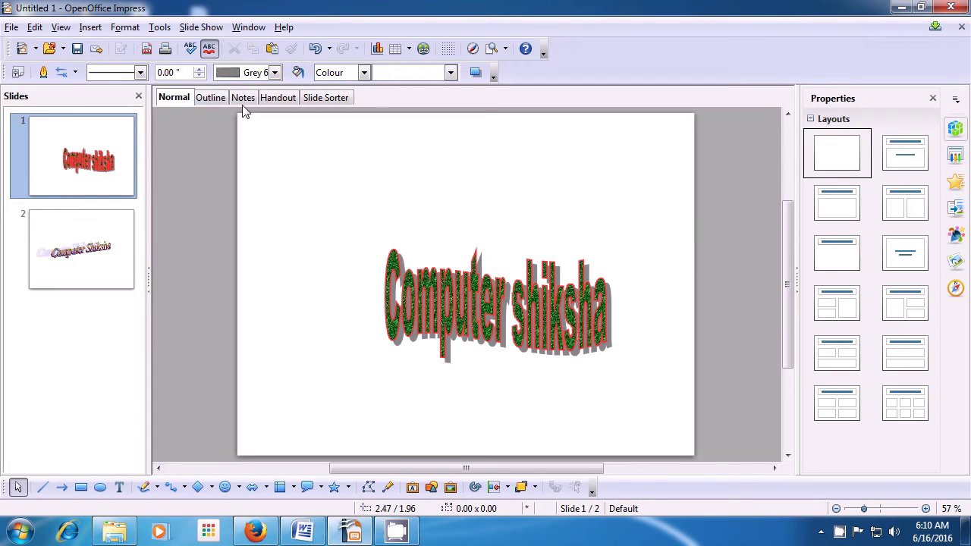
- Show the Presentation toolbar again and dock it in the same row as the Standard toolbar, just after it
click(59, 27)
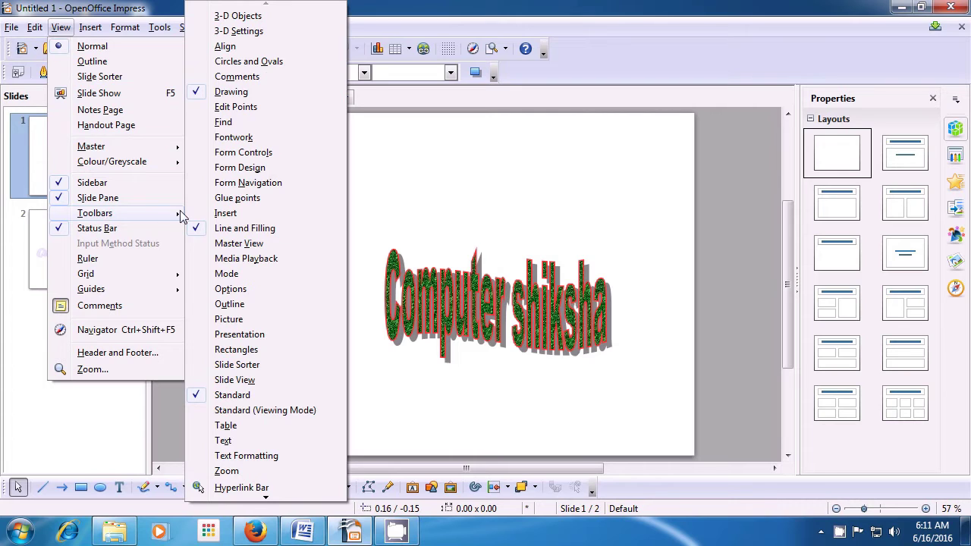
click(239, 338)
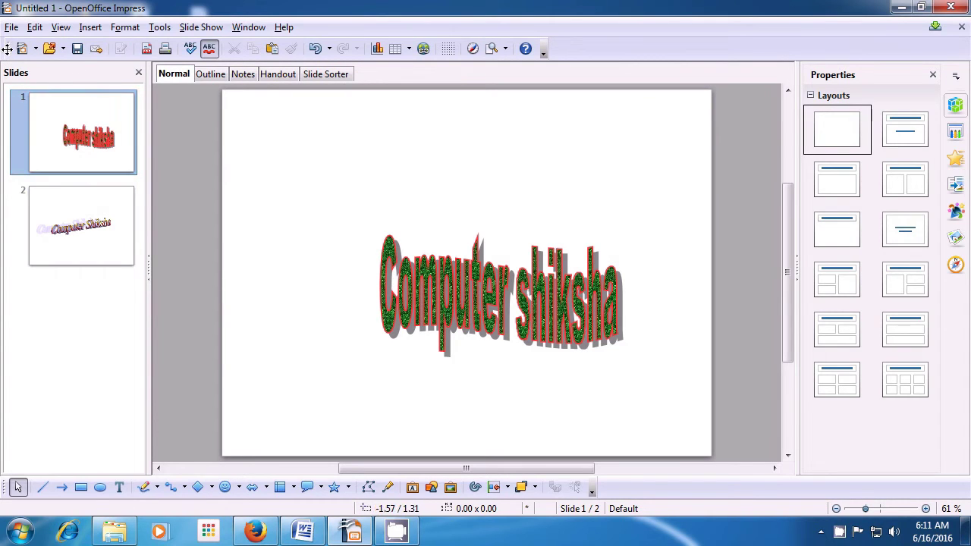
drag(7, 48, 6, 38)
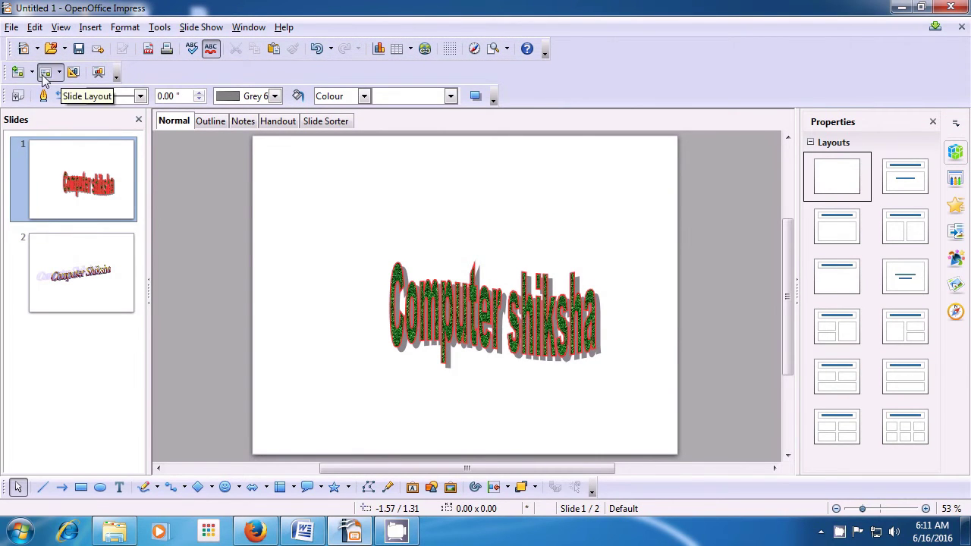
drag(5, 72, 244, 73)
drag(359, 73, 551, 52)
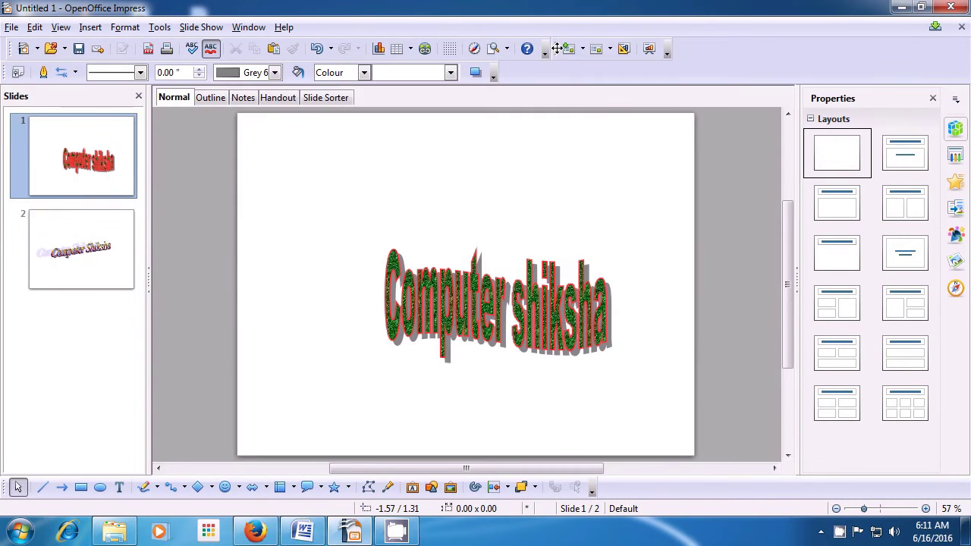